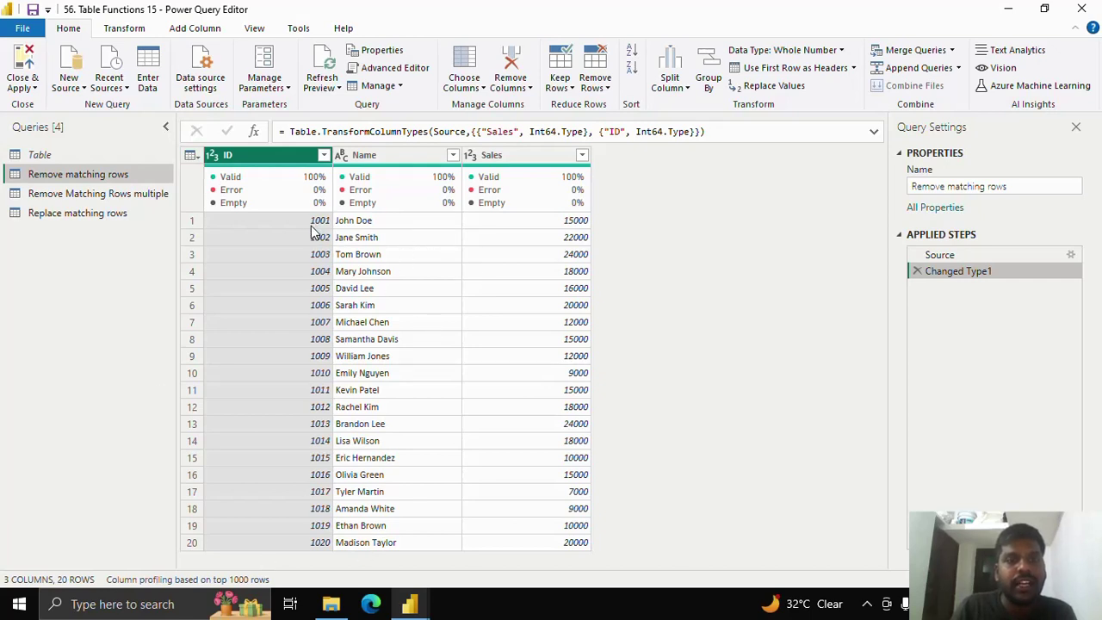
Add a custom step starting Table.RemoveMatchingRows(#"Changed Type1",{[Name = "David Lee" in the formula bar.
left_click(253, 130)
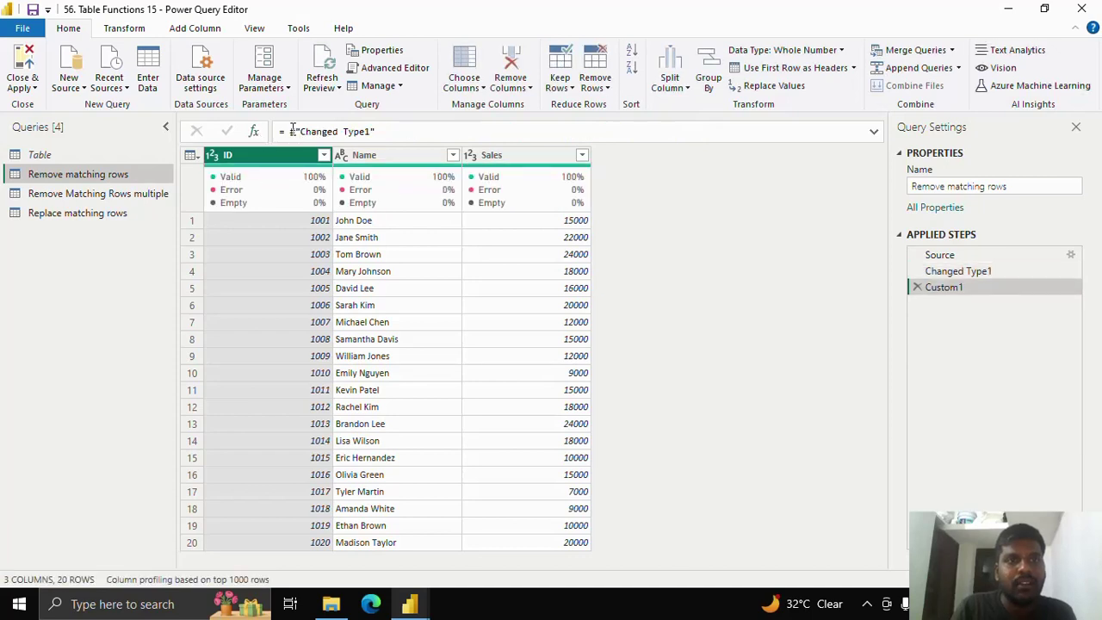
left_click_drag(293, 131, 389, 129)
type("Tabl")
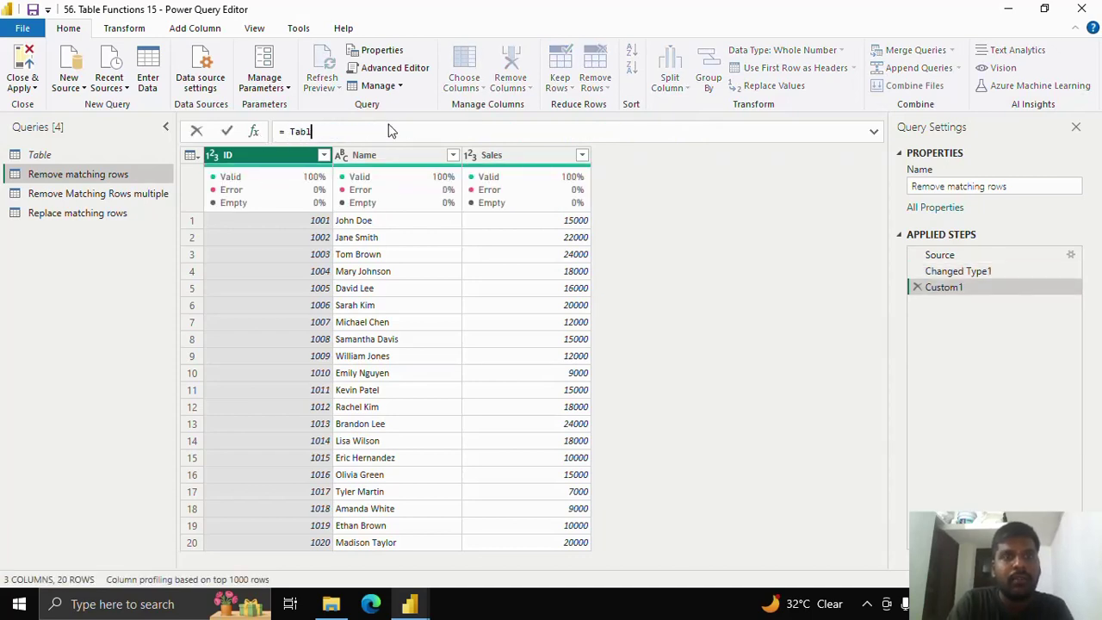
type("e.Remo")
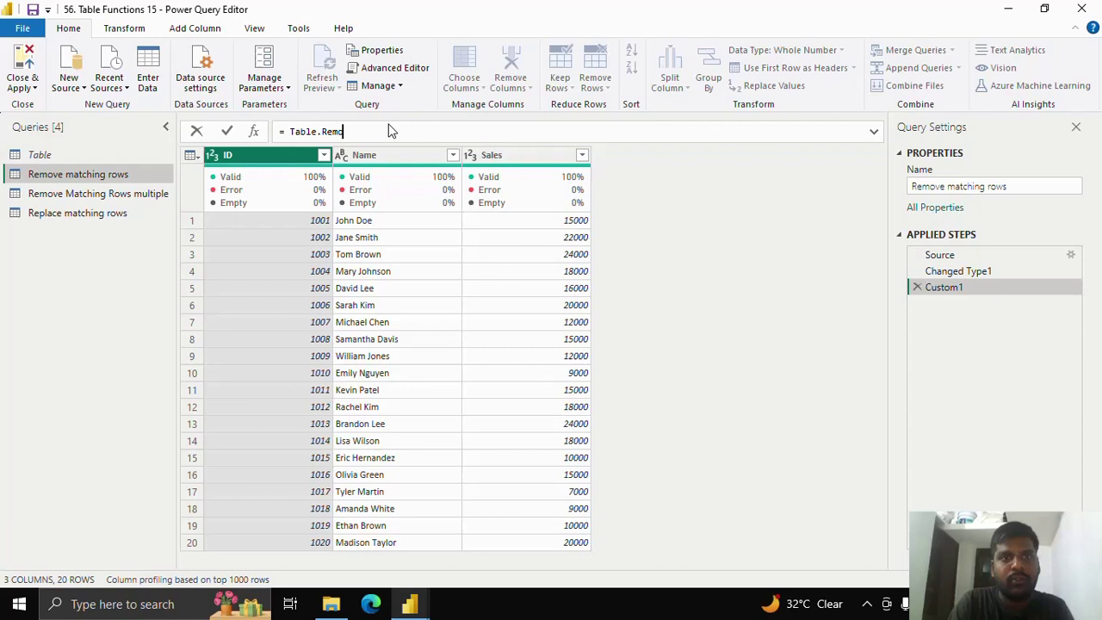
type("veMat")
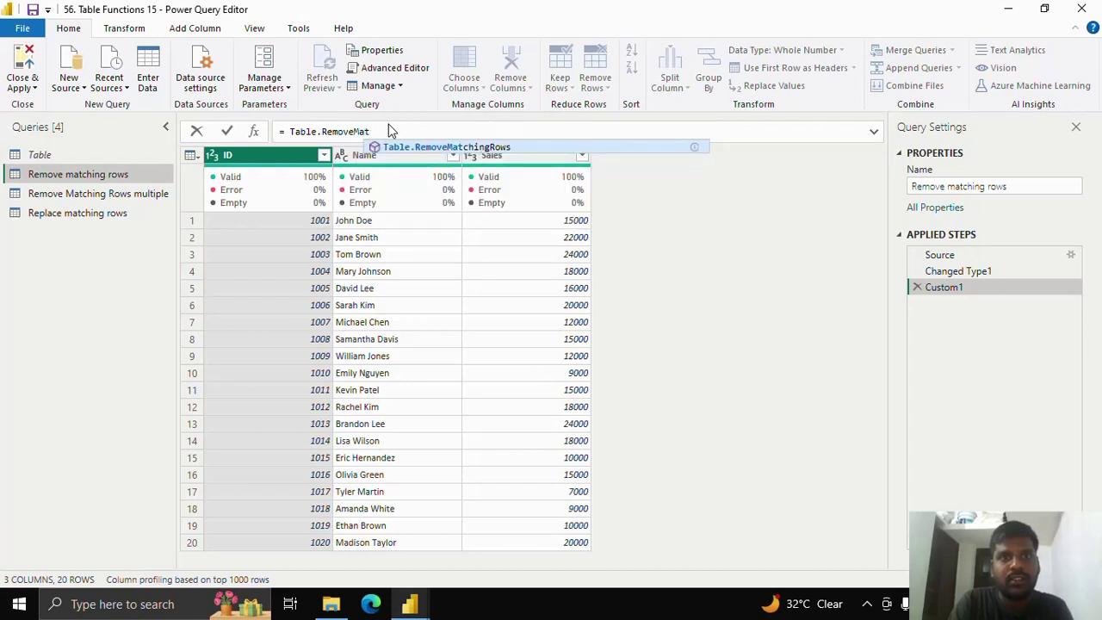
left_click(437, 147)
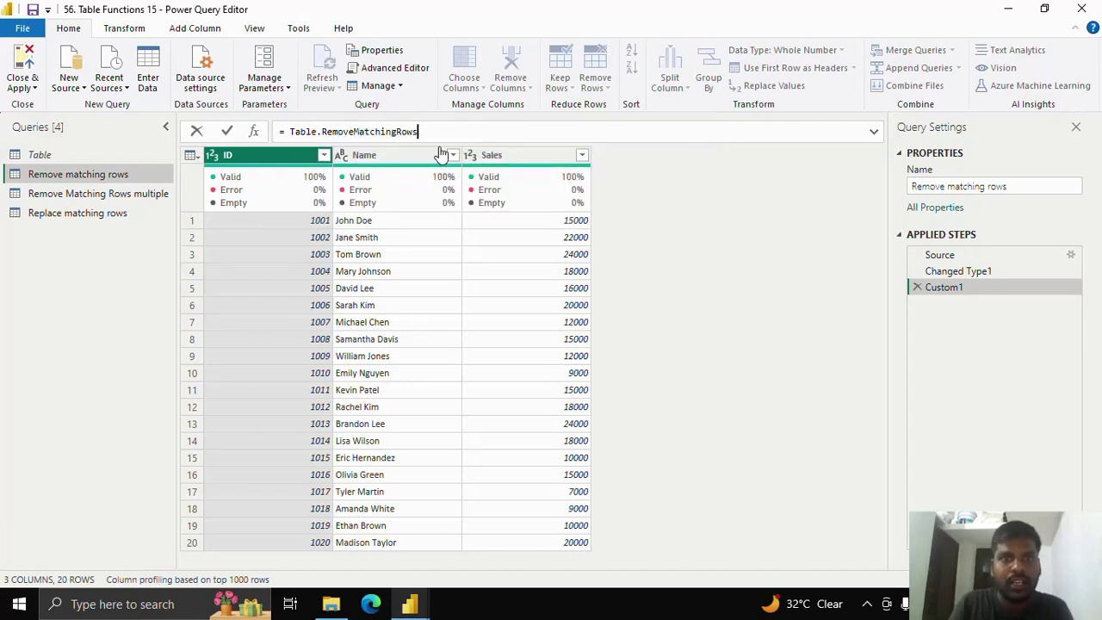
type("(")
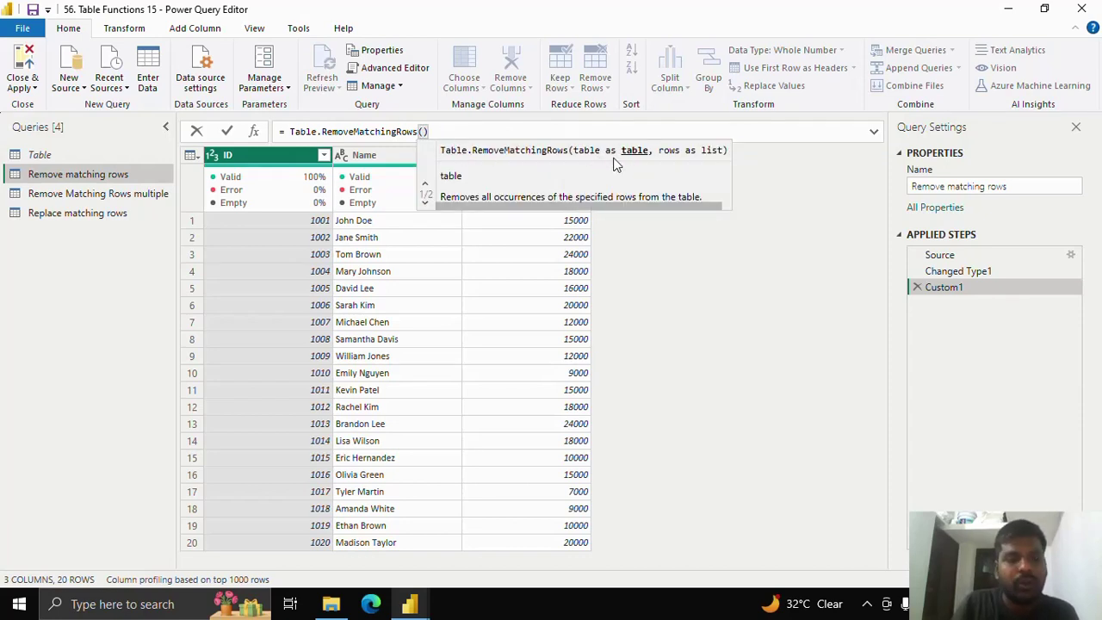
type("#")
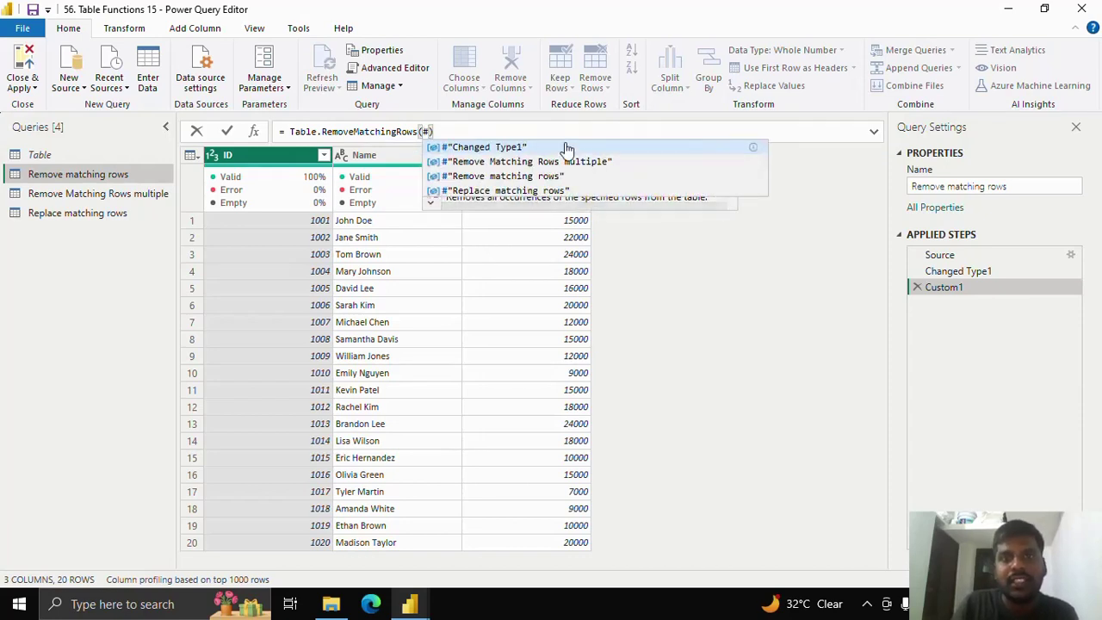
key("Tab")
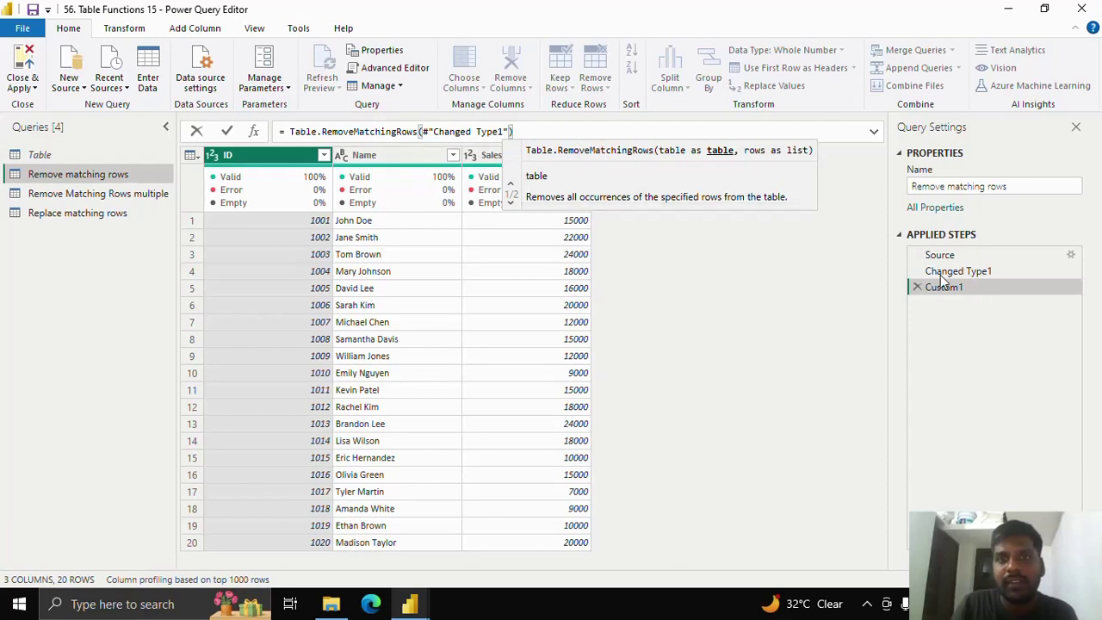
type(",")
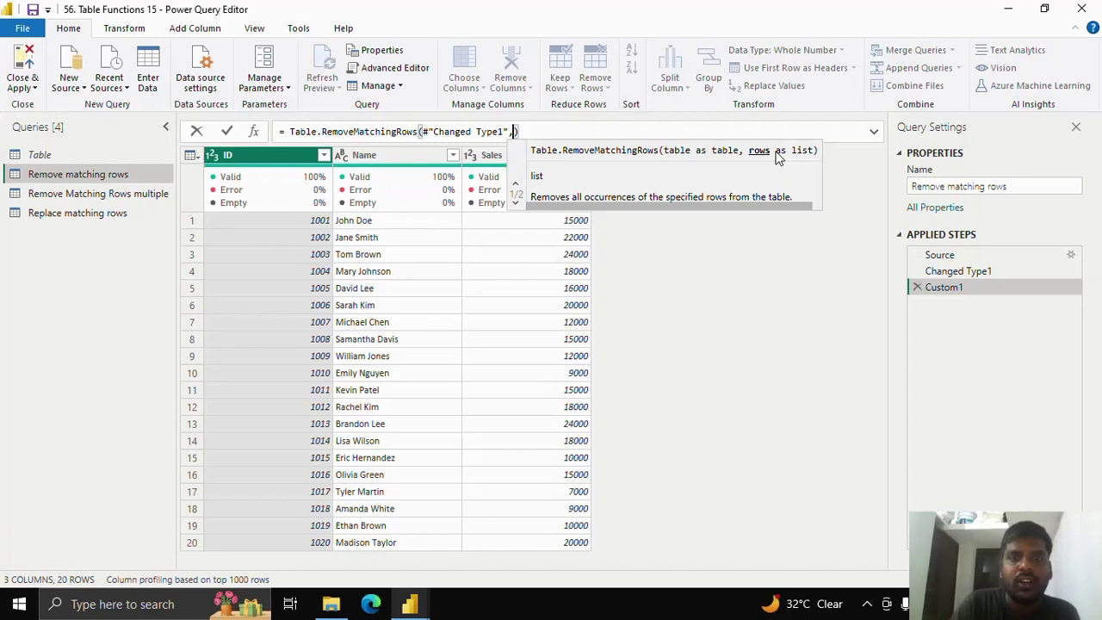
type("{")
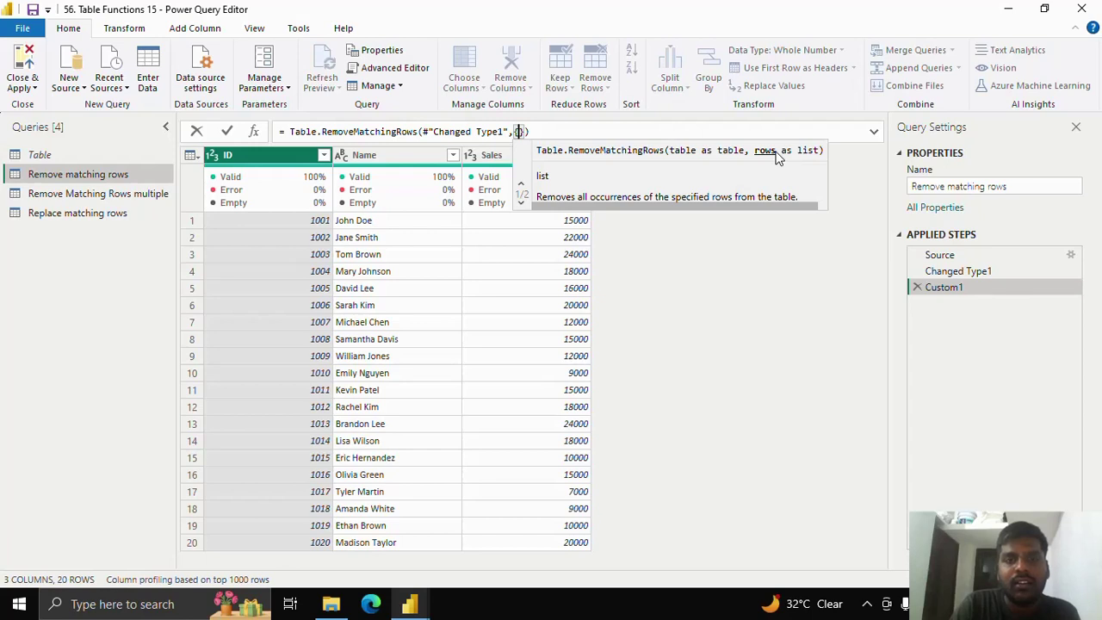
type("[")
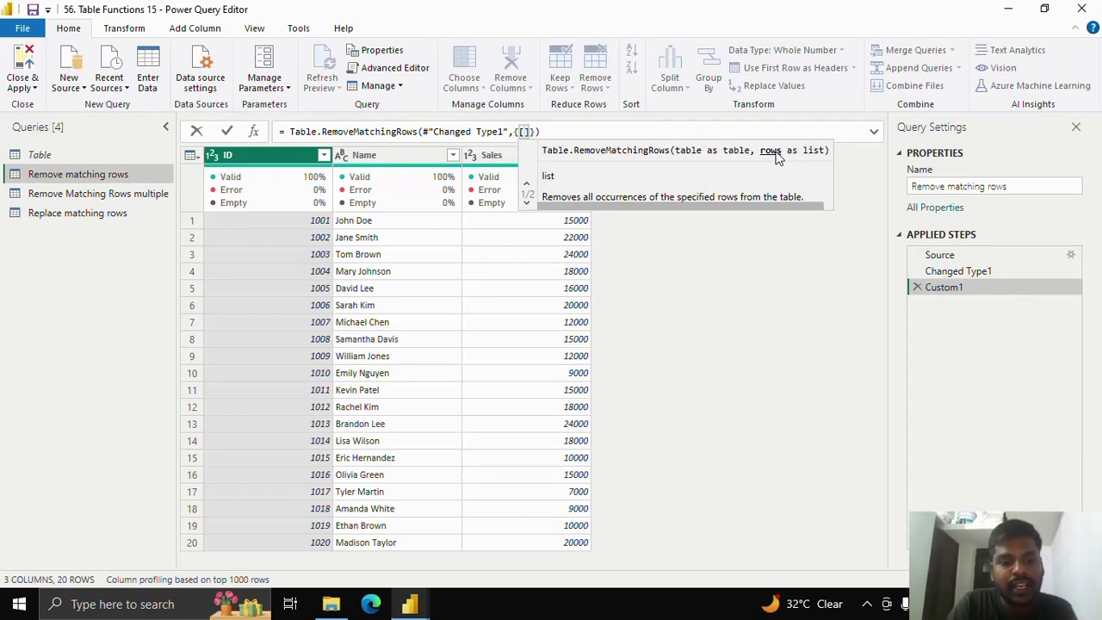
type("Name =")
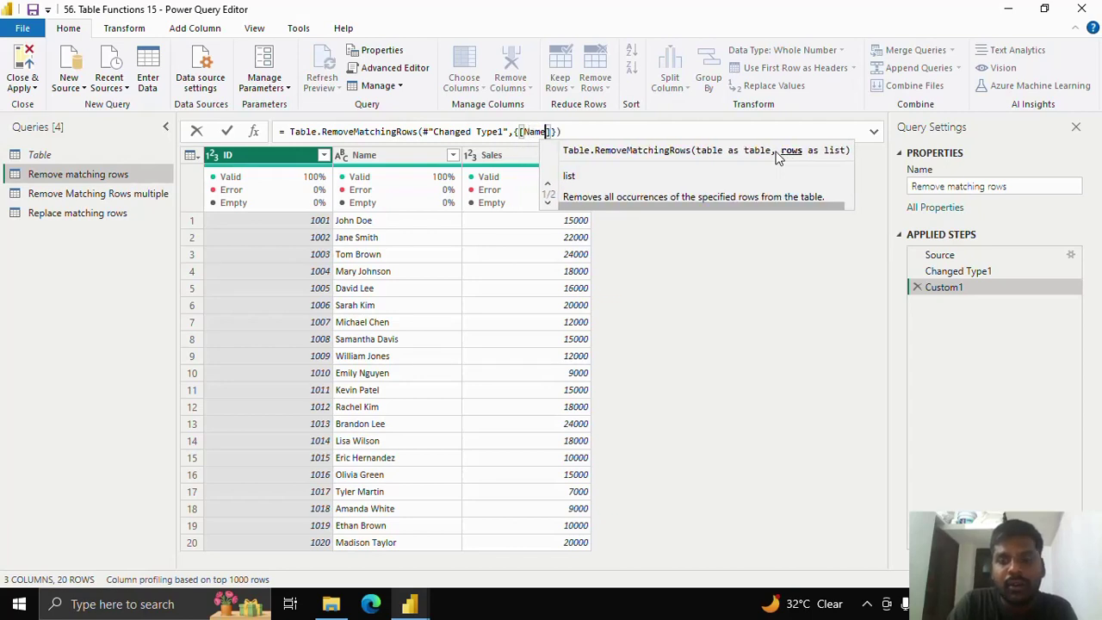
type(" \"Dav")
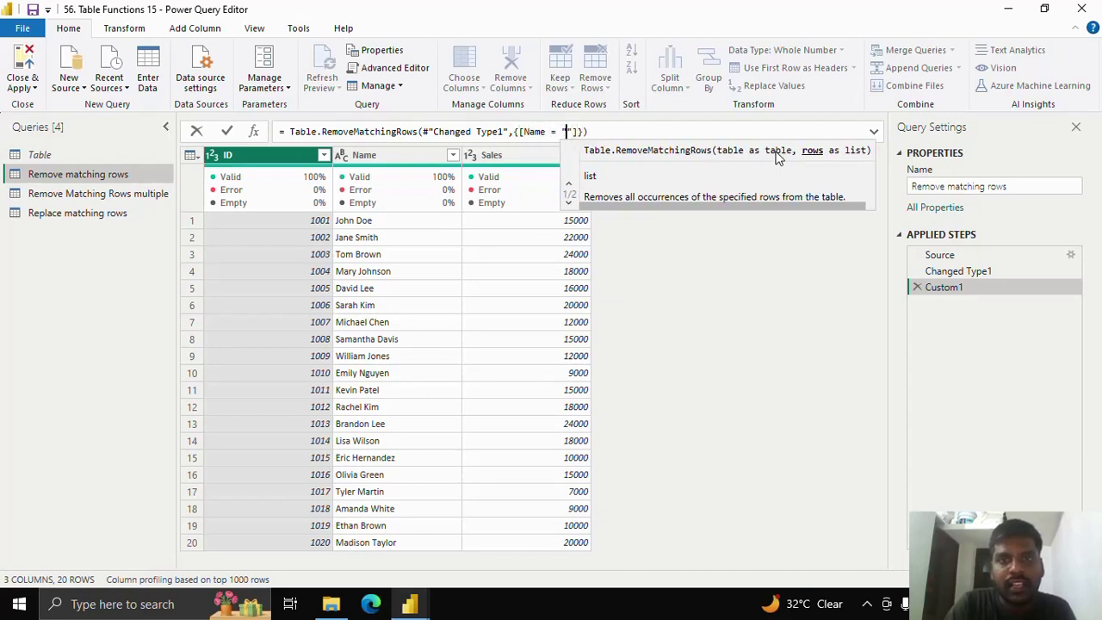
type("id Lee")
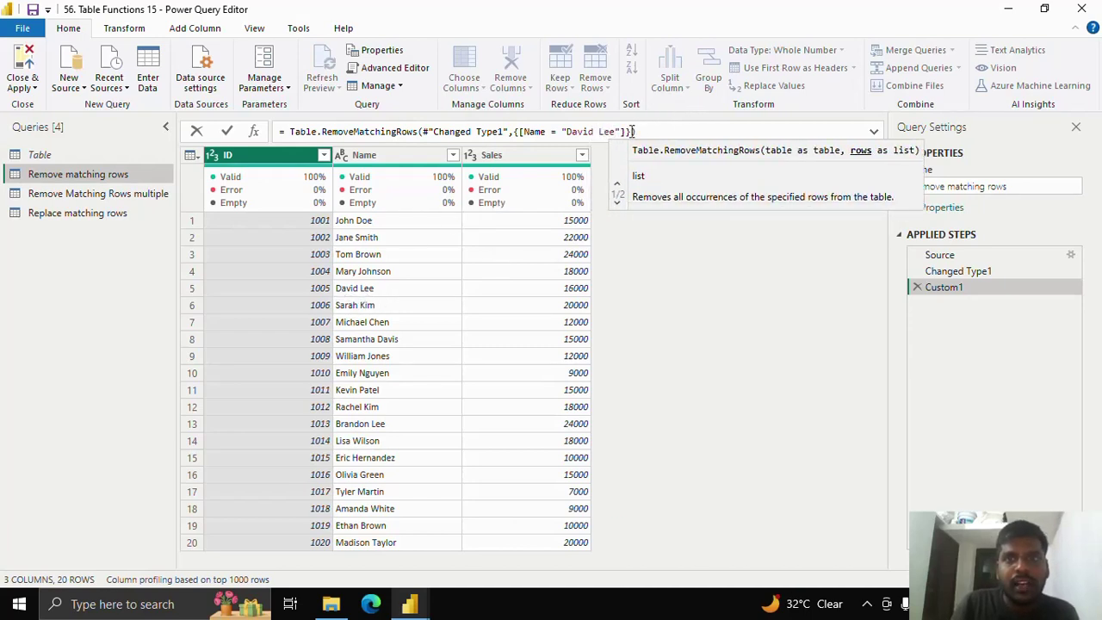
Finish the formula with the "Name" criteria argument and commit it, leaving 19 rows.
left_click(637, 131)
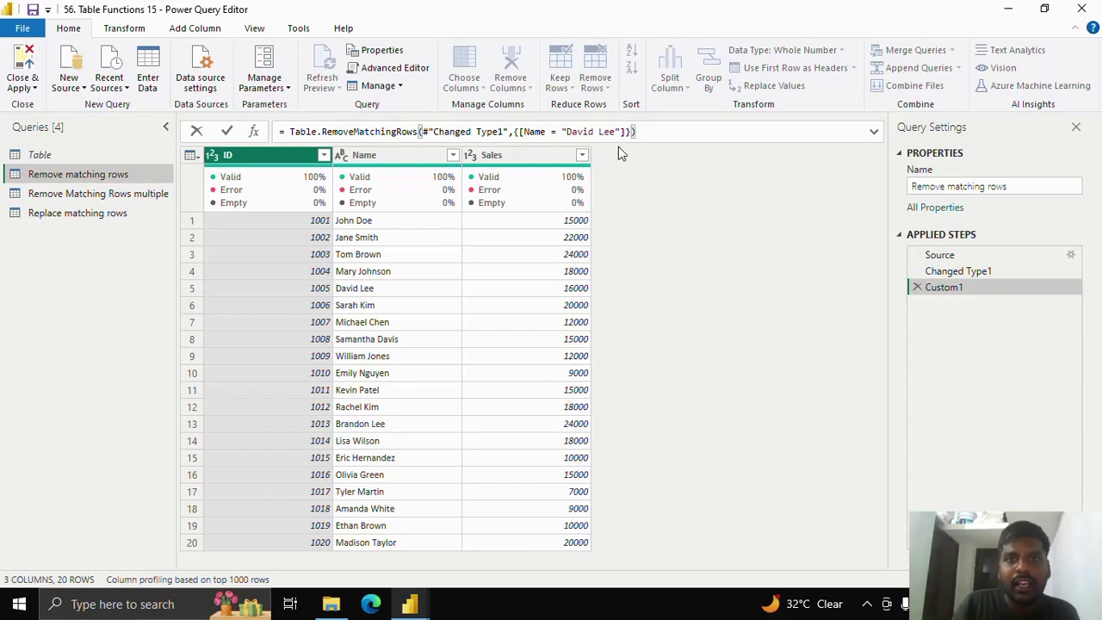
type(",")
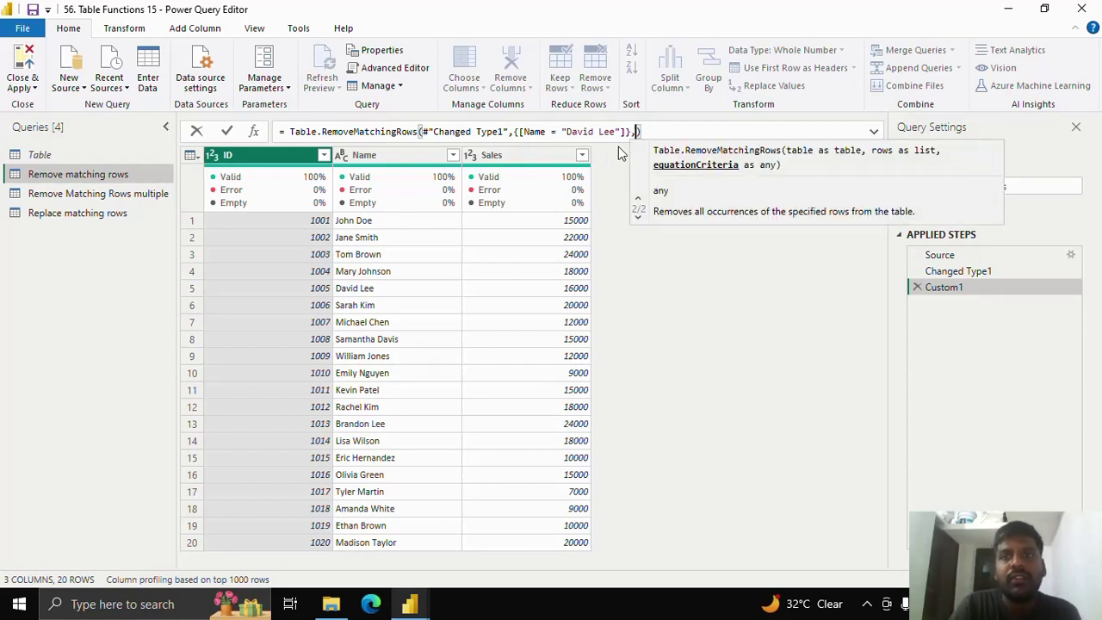
type("\"")
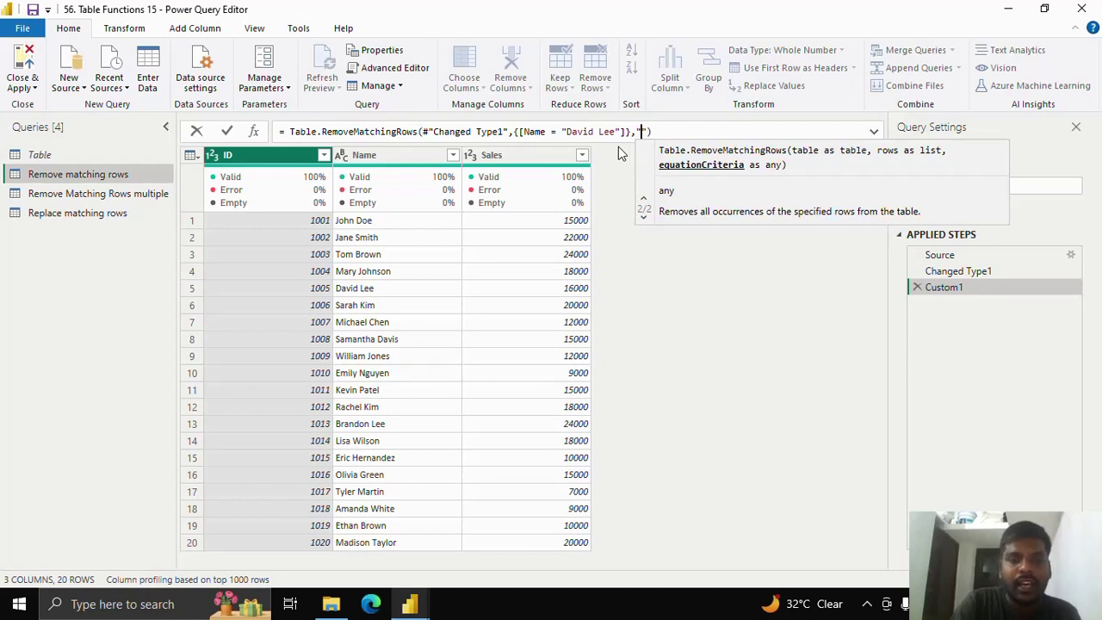
type("Name")
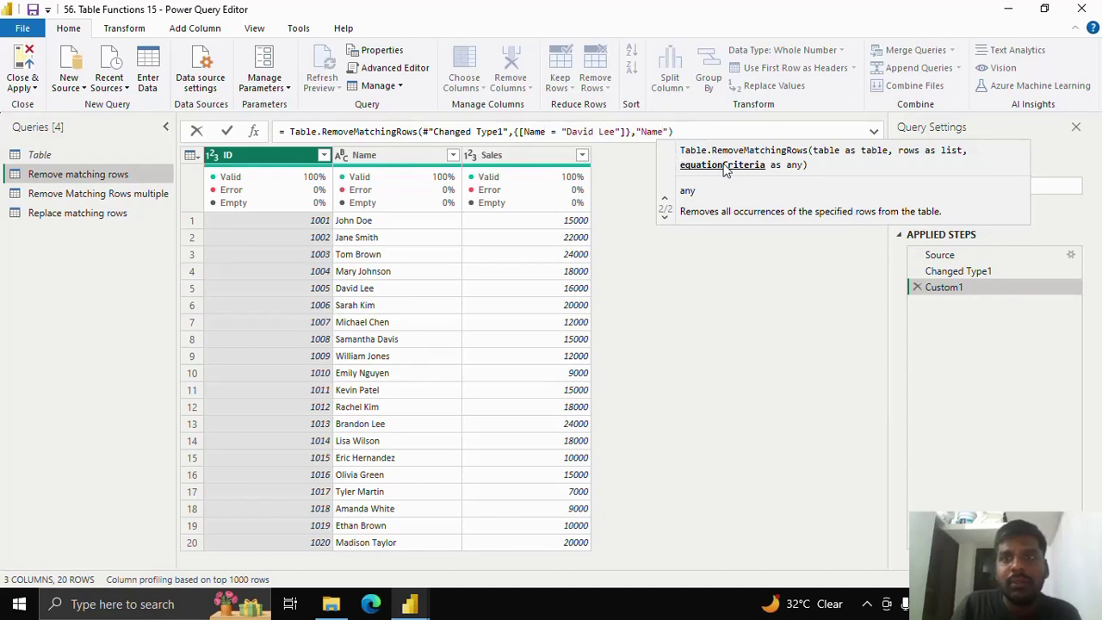
double_click(652, 131)
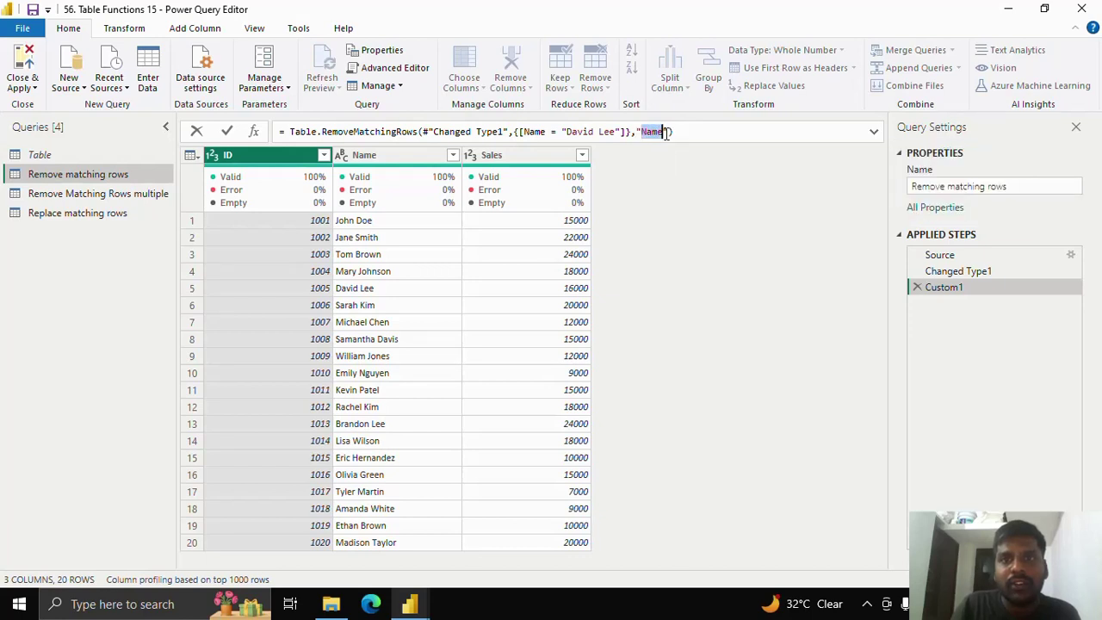
left_click(227, 132)
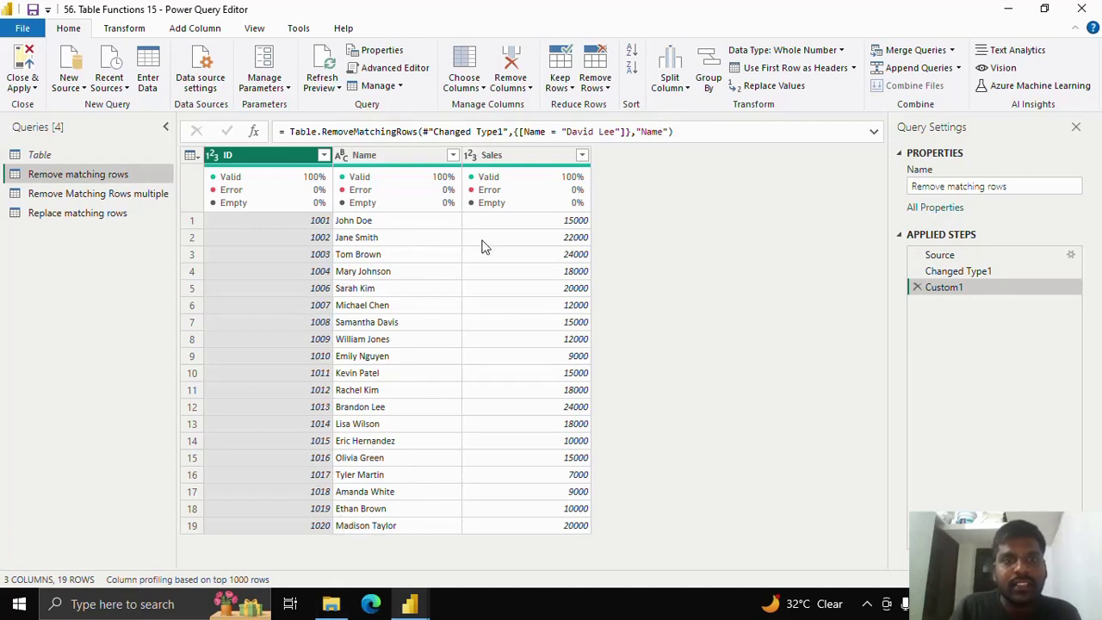
triple_click(690, 128)
key("ctrl+c")
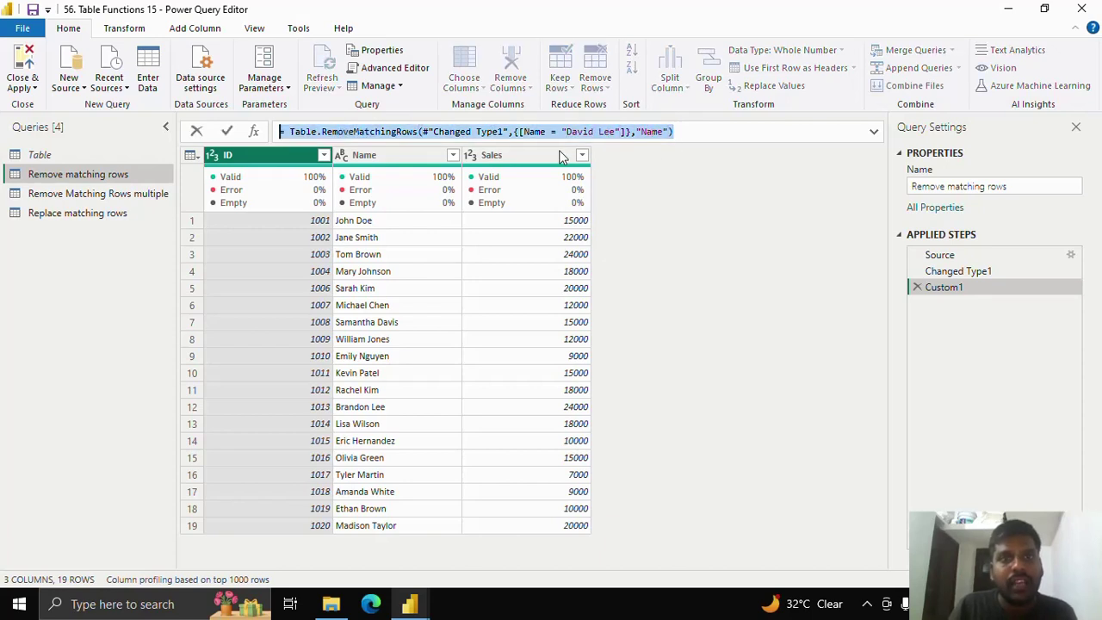
Leave the formula unchanged and switch to the Remove Matching Rows multiple query.
left_click(405, 201)
left_click(123, 194)
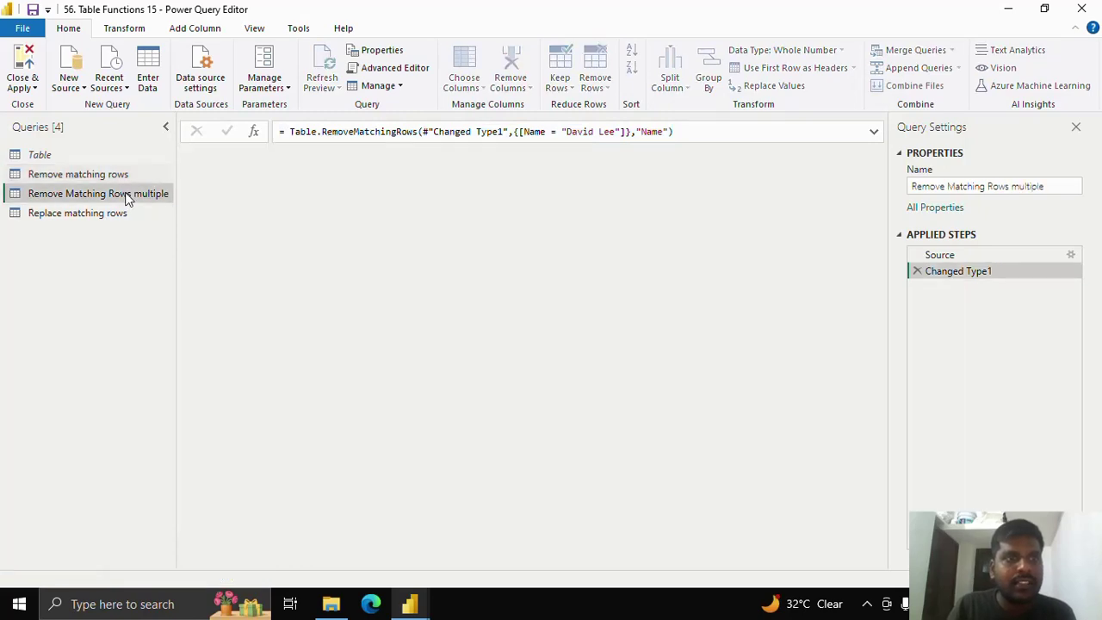
scroll(503, 299, "down", 9)
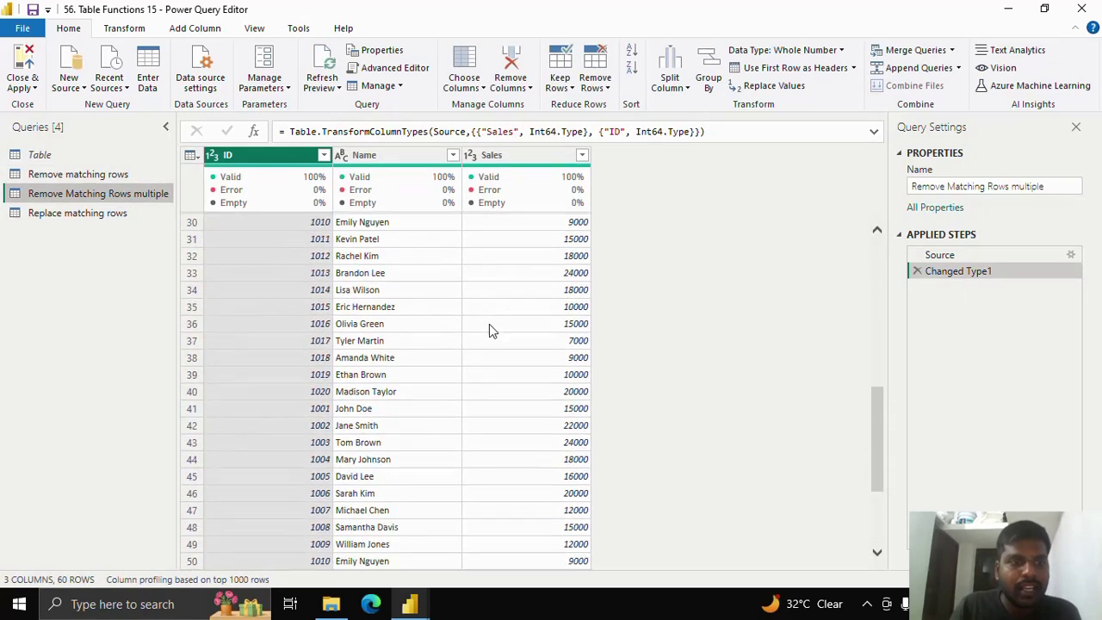
scroll(491, 326, "up", 9)
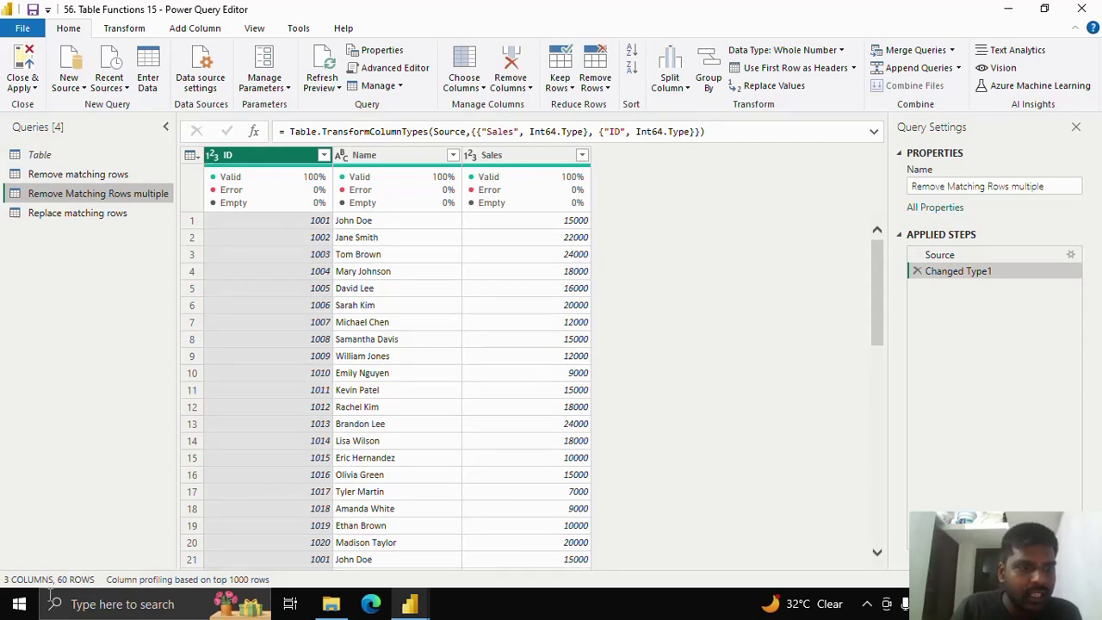
Add a custom step with the pasted David Lee RemoveMatchingRows formula, leaving 57 of 60 rows.
left_click(255, 132)
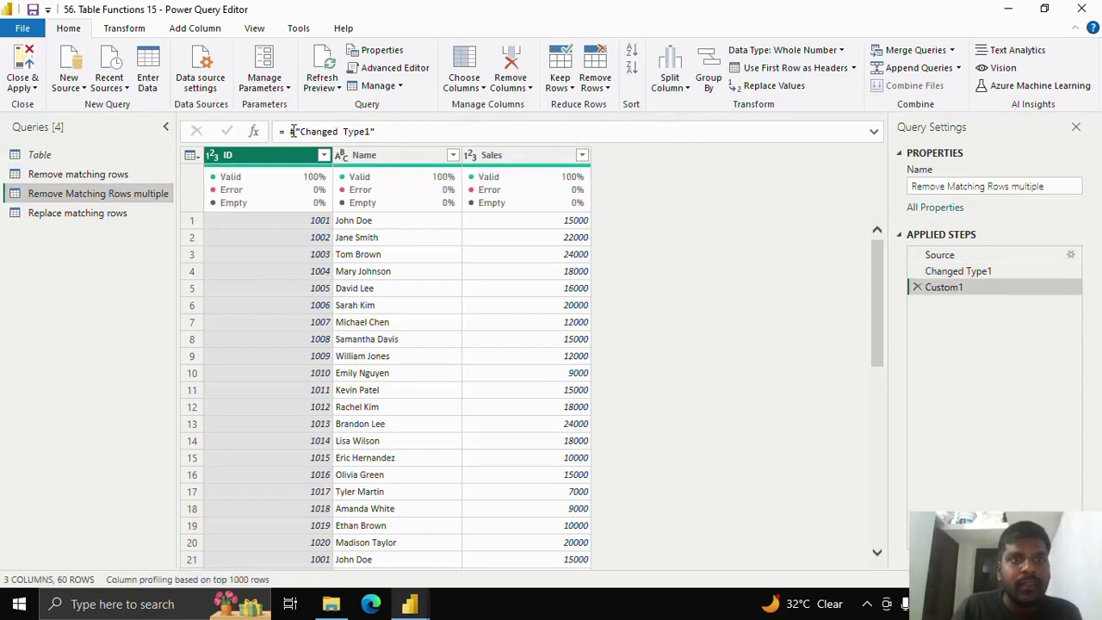
left_click_drag(293, 130, 376, 131)
key("ctrl+v")
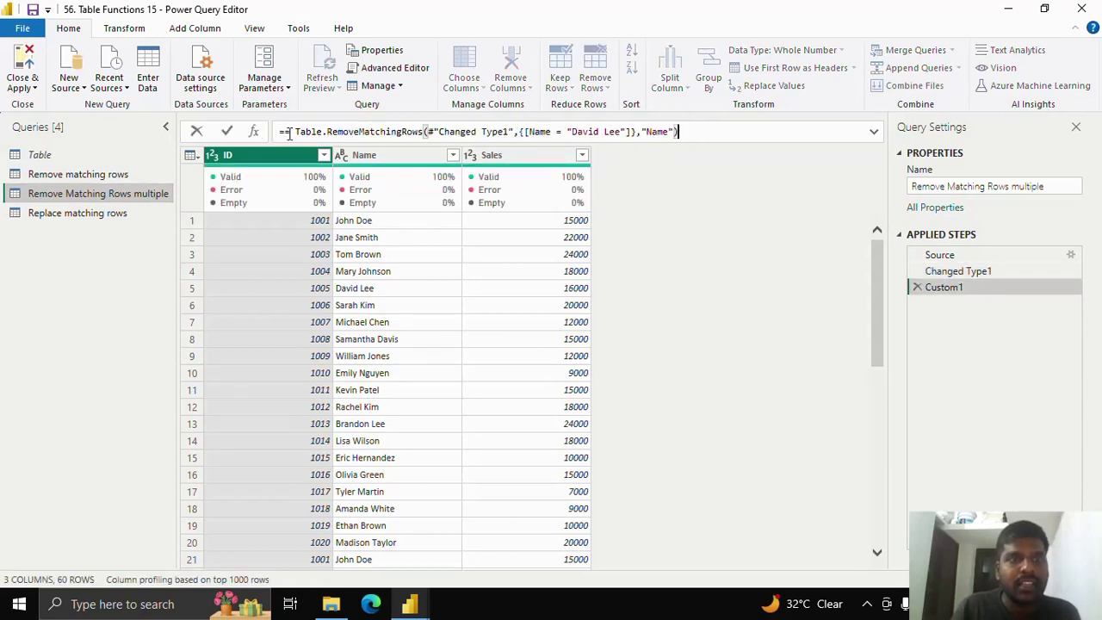
left_click(284, 131)
key("BackSpace")
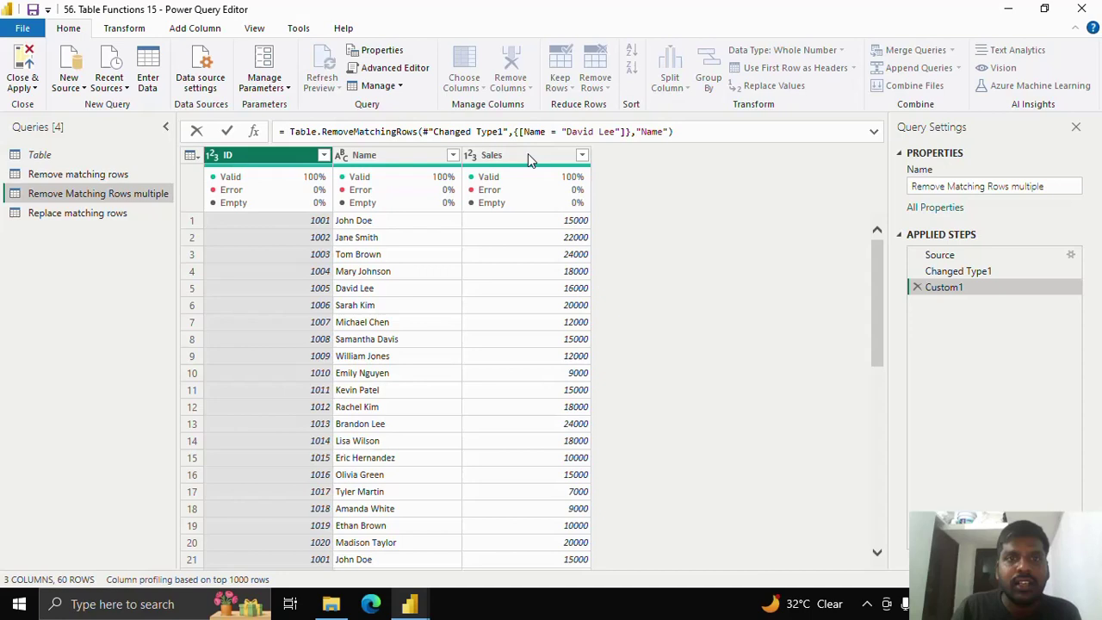
left_click(226, 132)
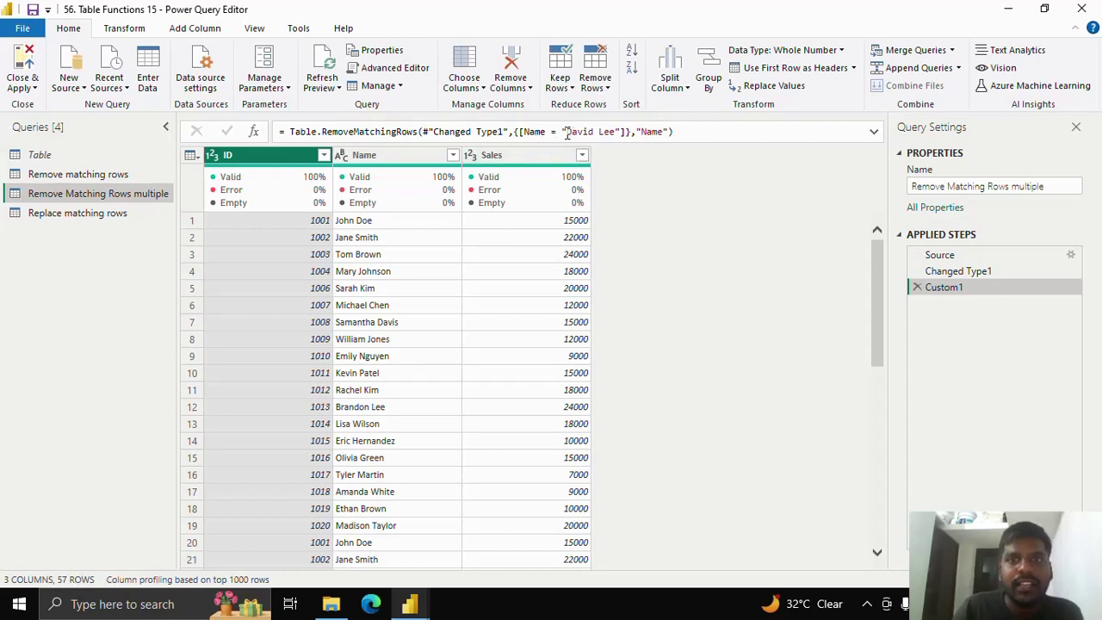
left_click_drag(567, 131, 620, 134)
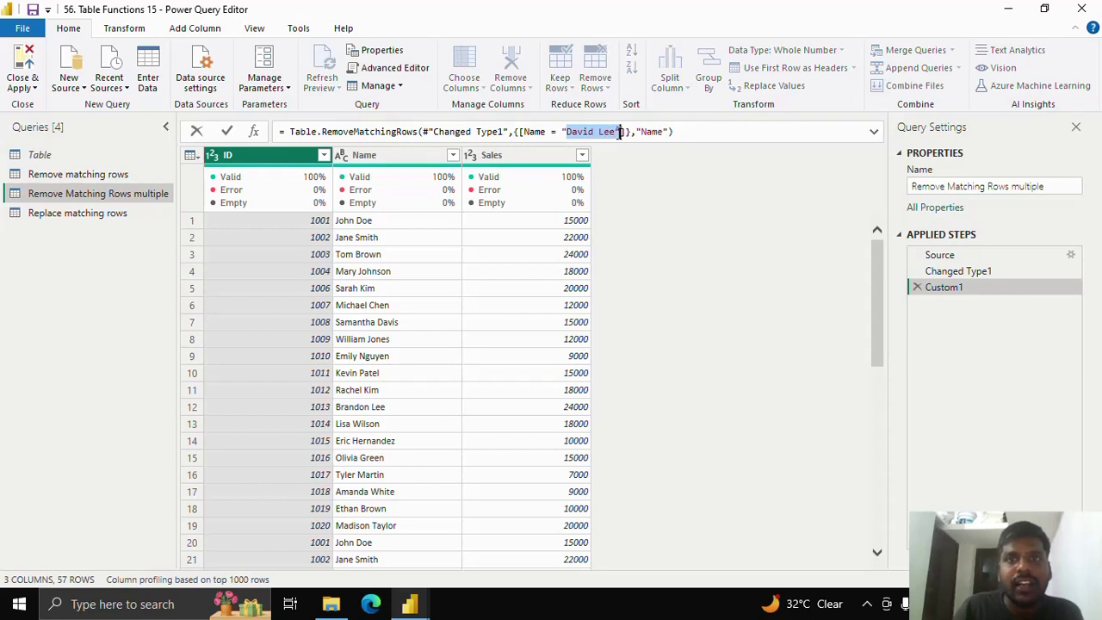
left_click(625, 131)
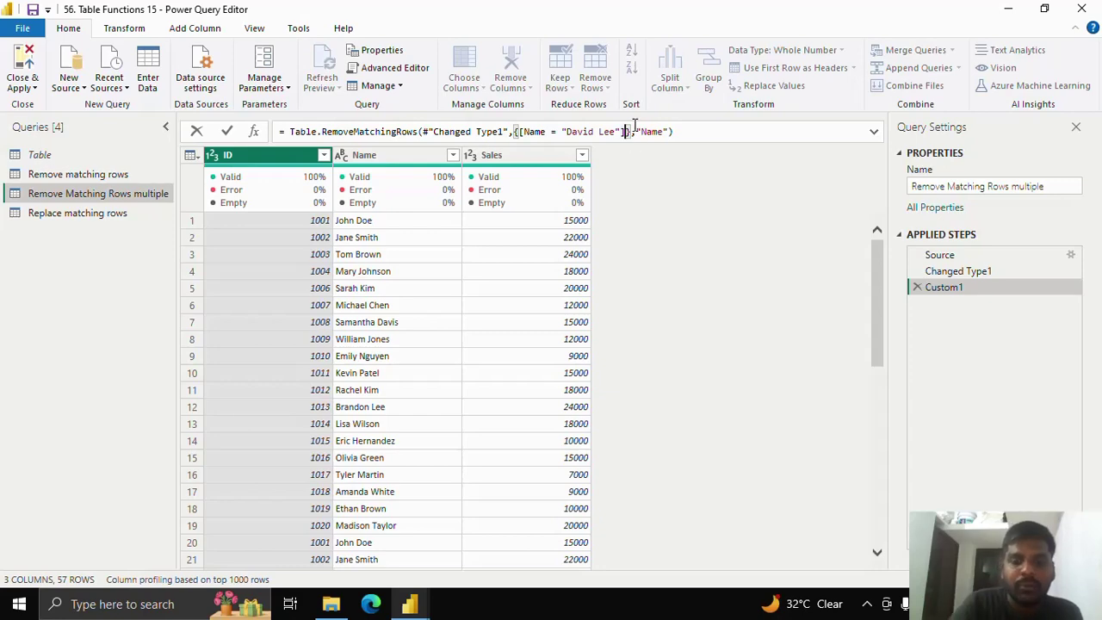
type(",")
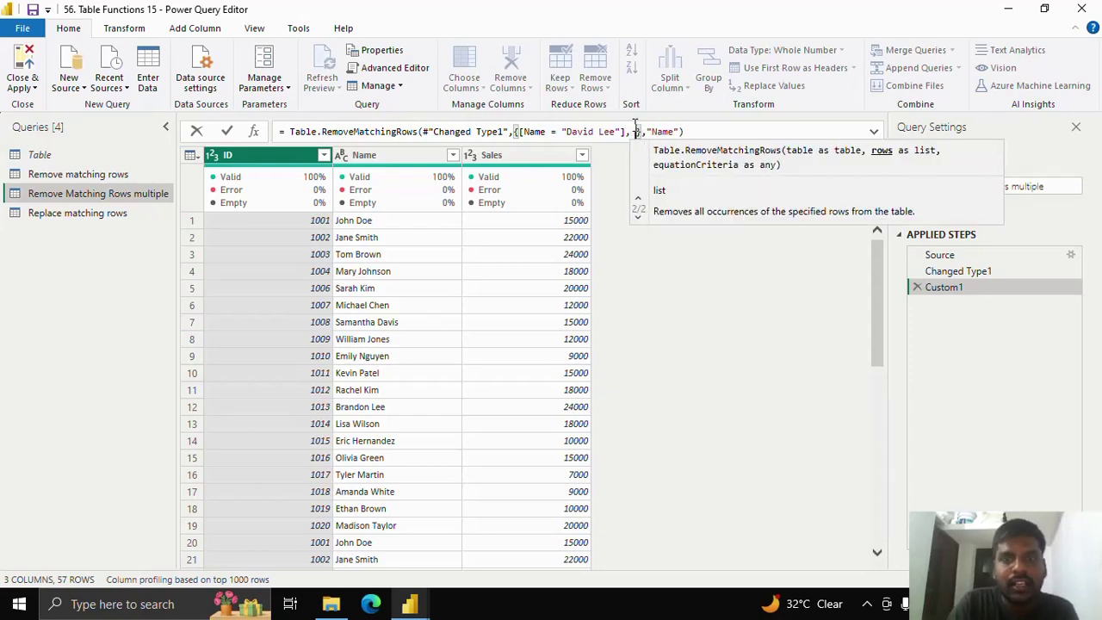
type(" N")
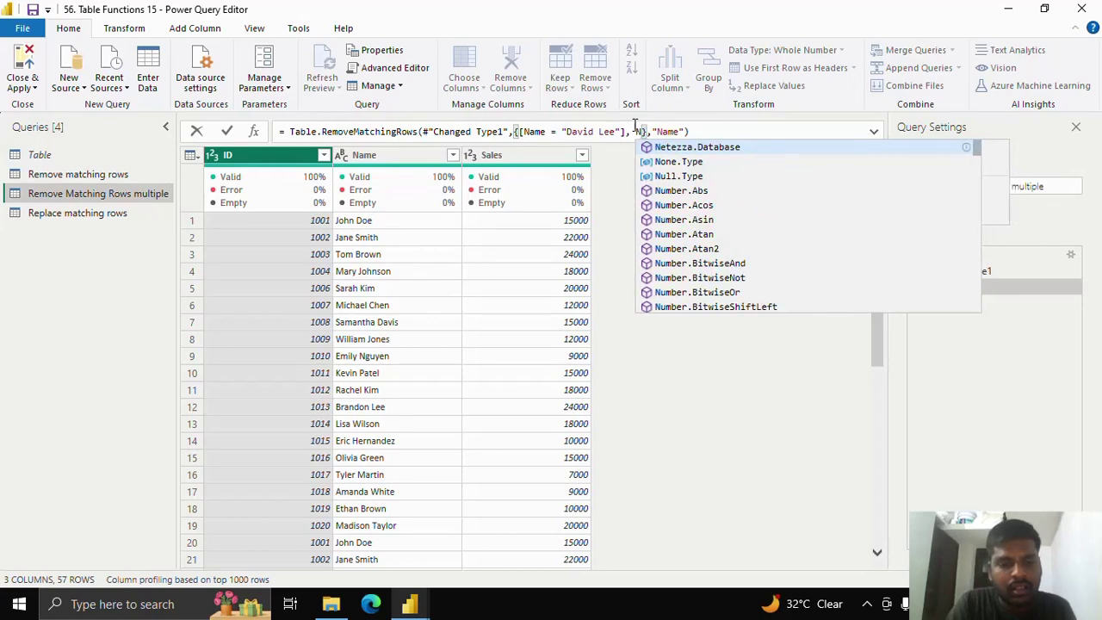
type("ame =")
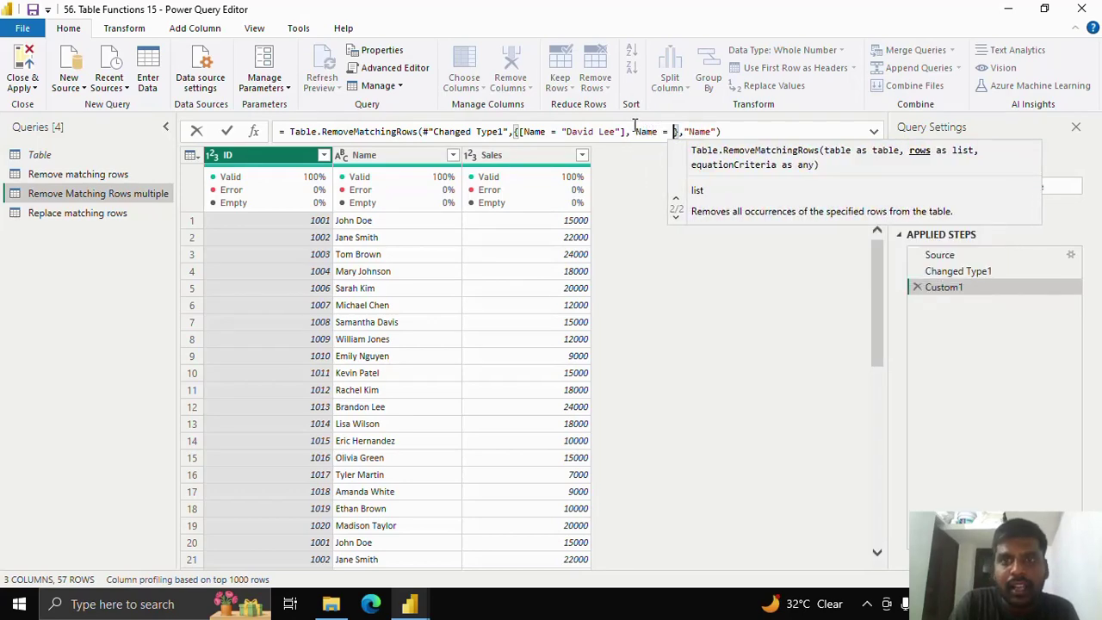
type(" \"")
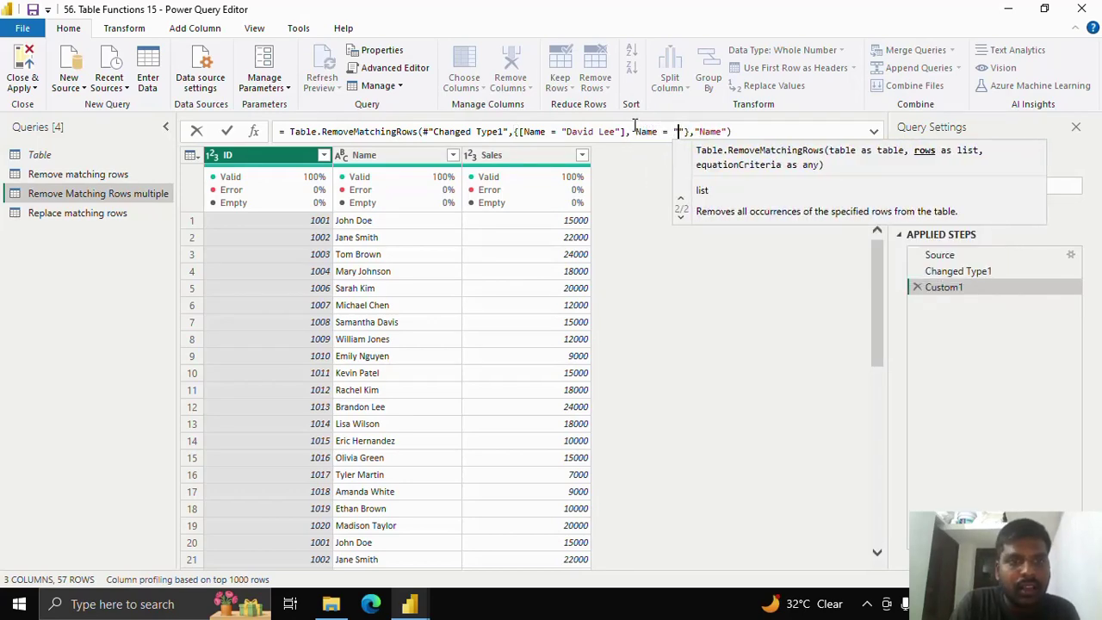
type("William ")
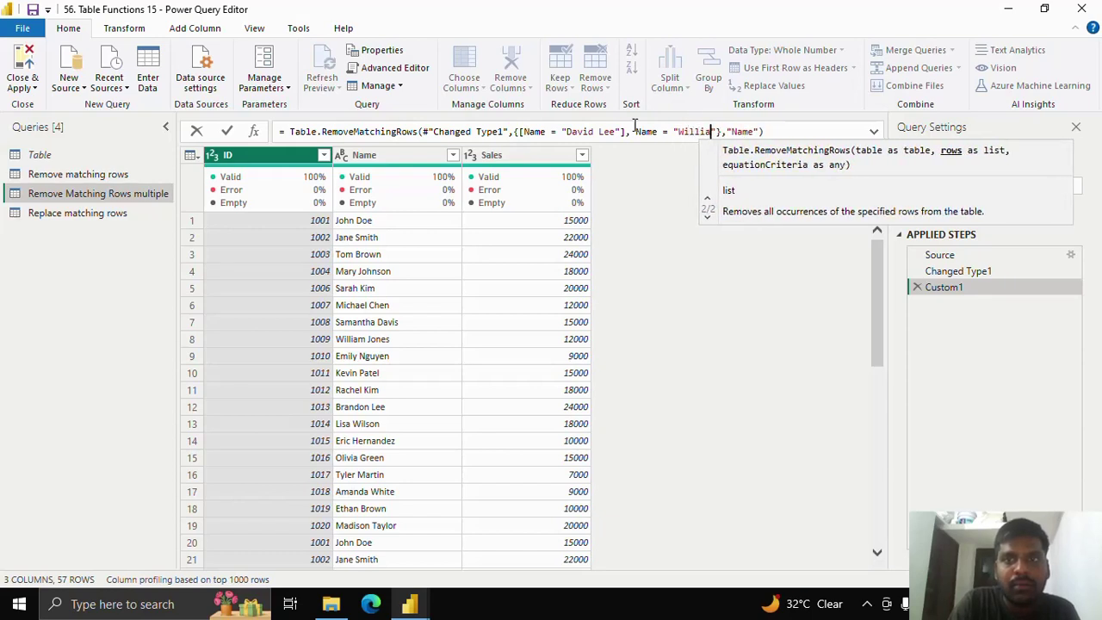
type("Jones")
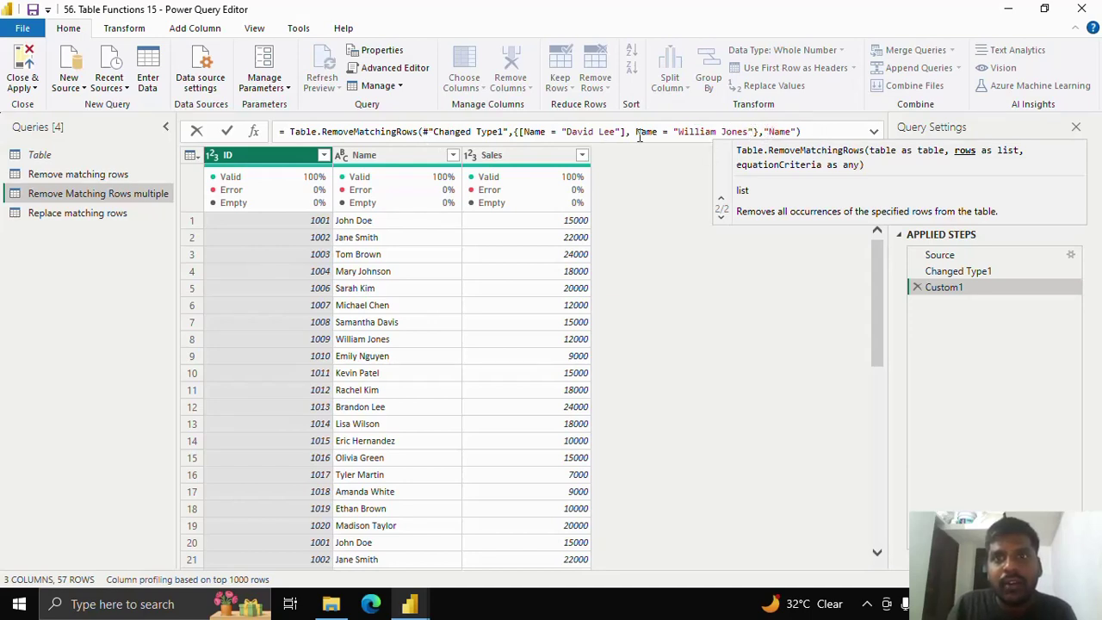
left_click_drag(636, 131, 755, 131)
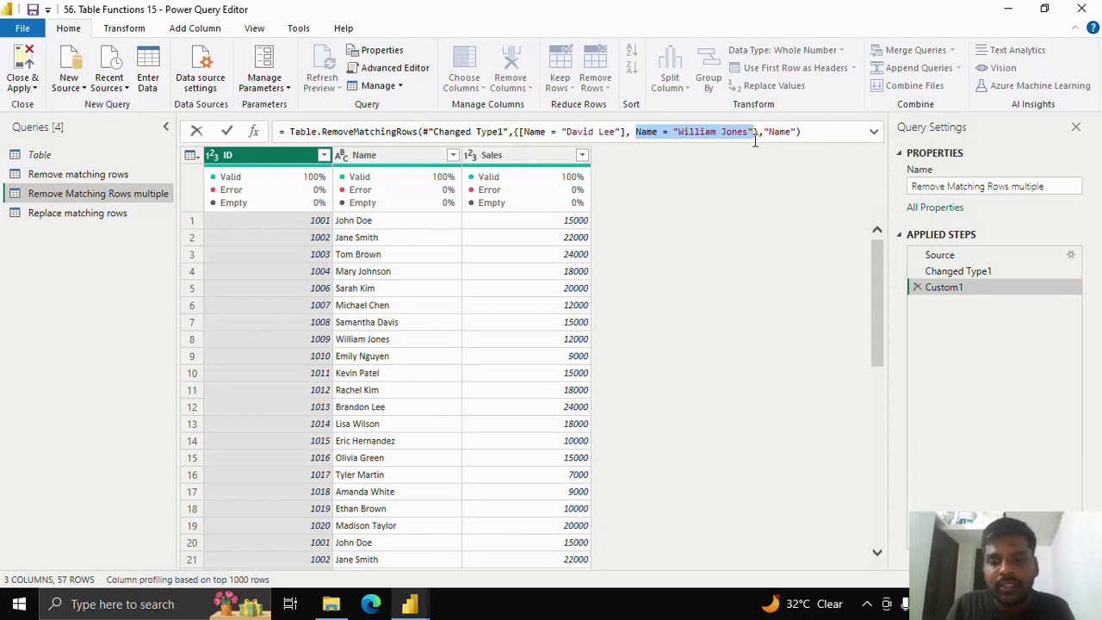
type("[")
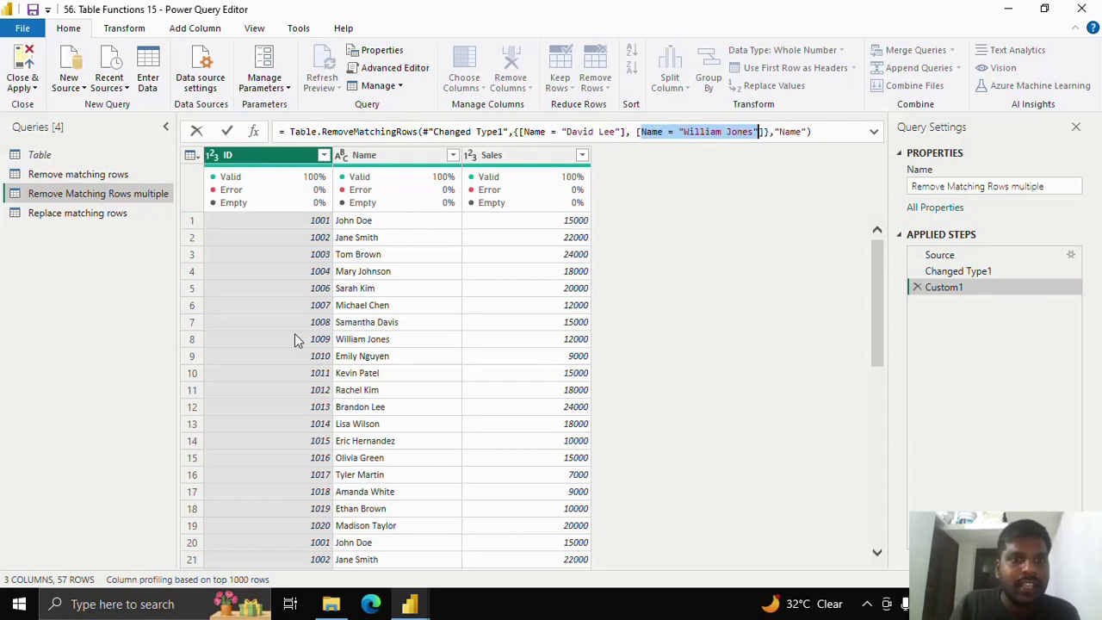
left_click(227, 134)
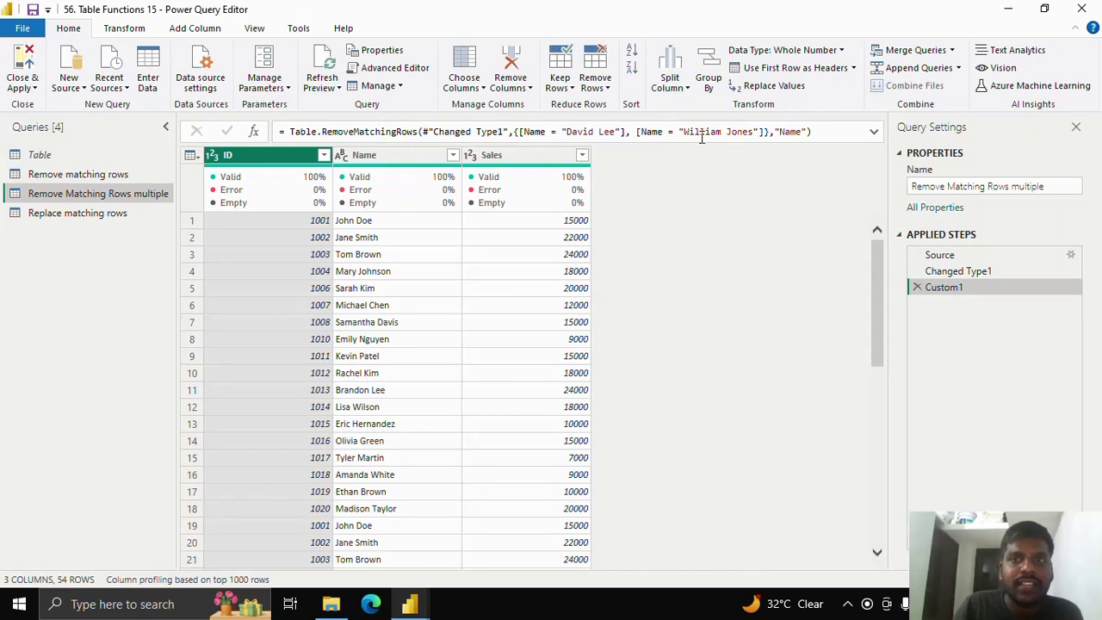
left_click_drag(323, 131, 417, 131)
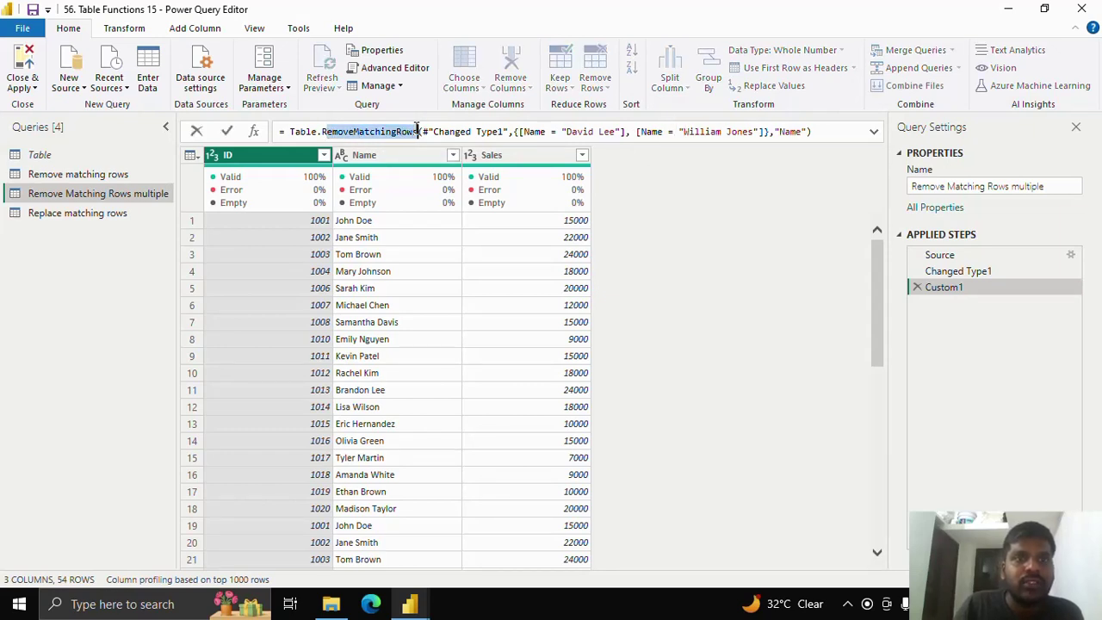
left_click(139, 216)
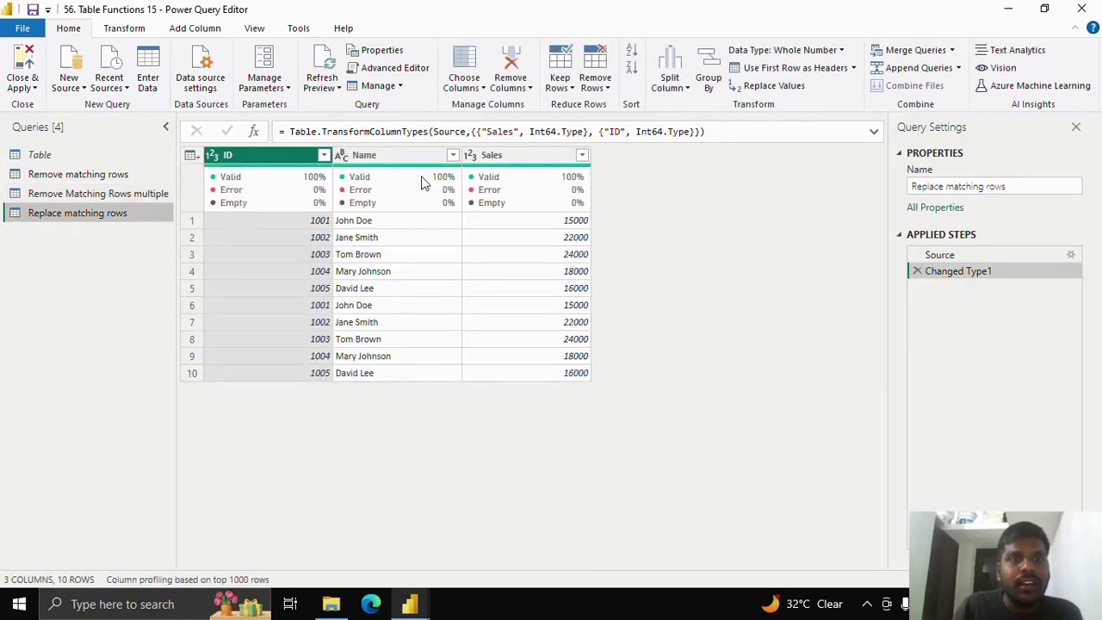
left_click(190, 220)
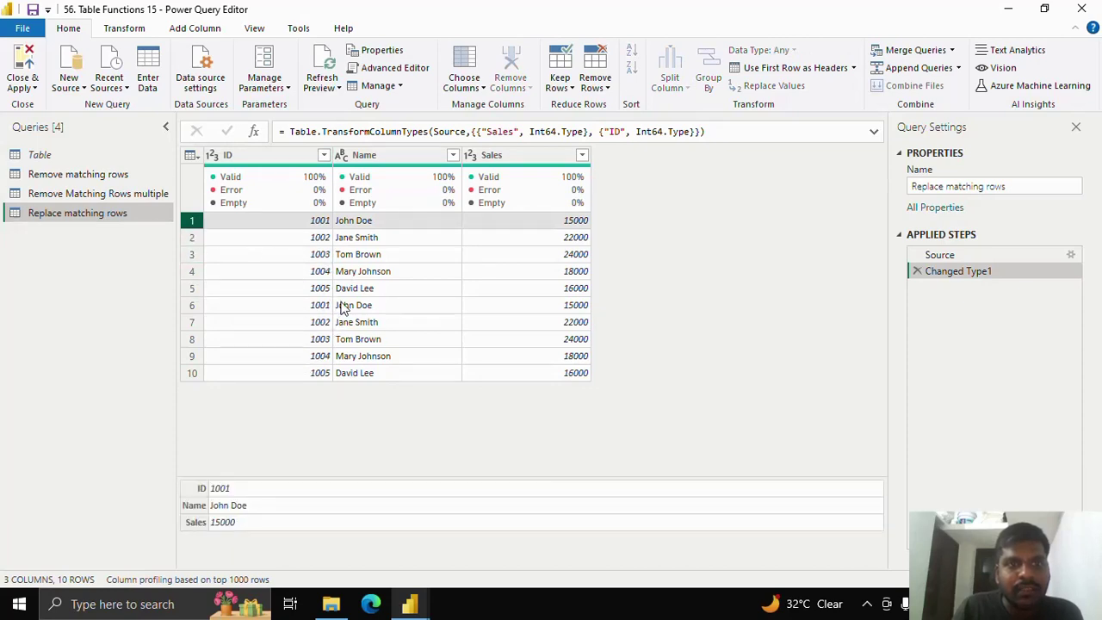
left_click(358, 292)
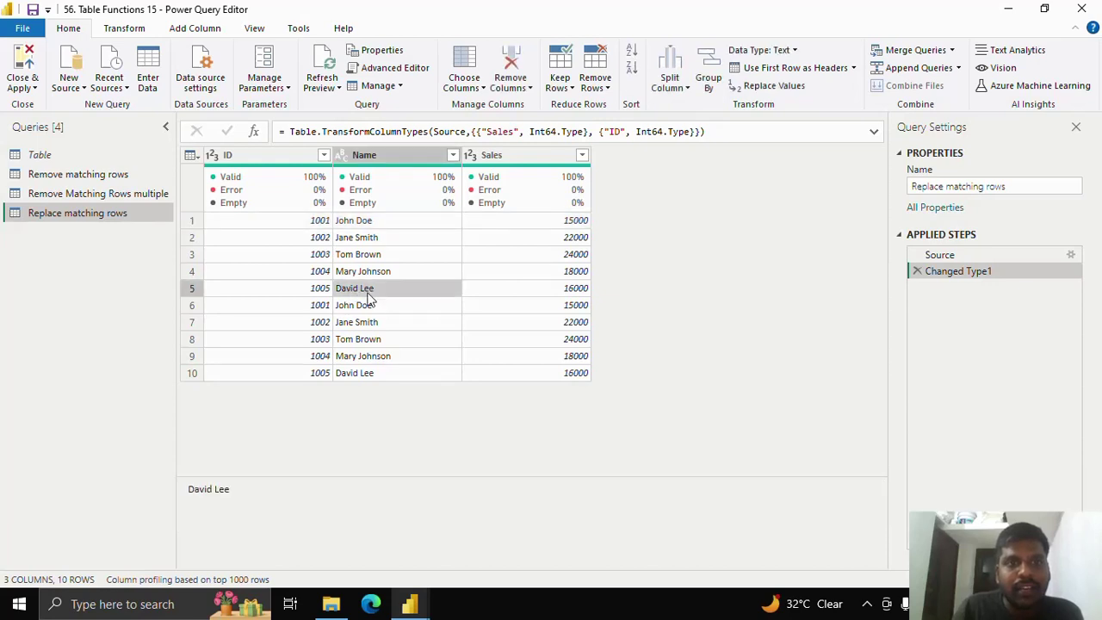
left_click(255, 134)
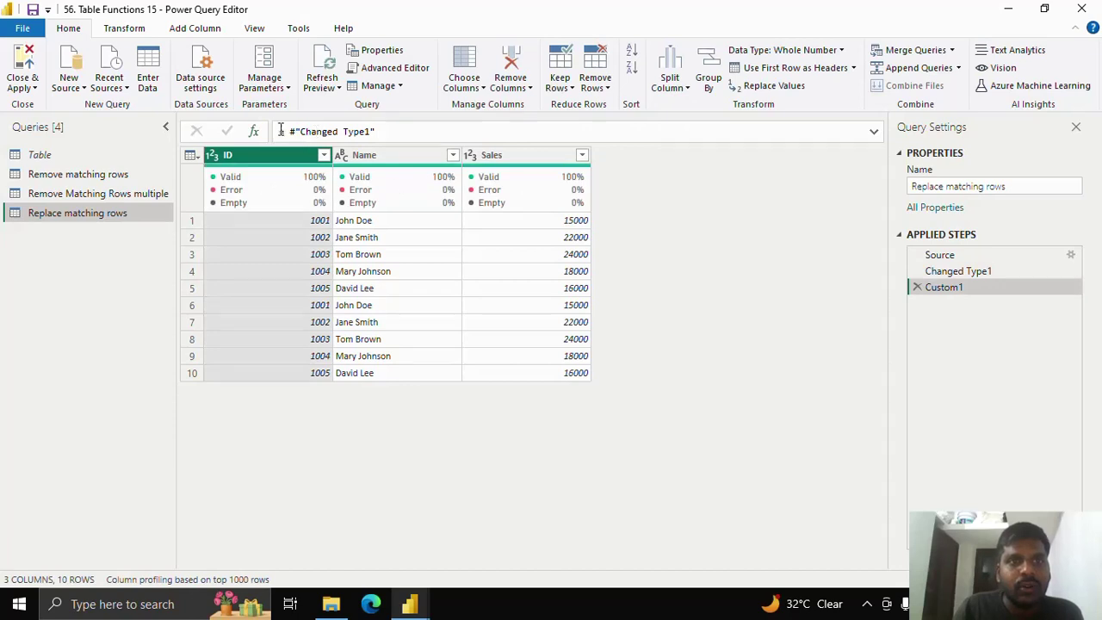
left_click_drag(292, 130, 384, 128)
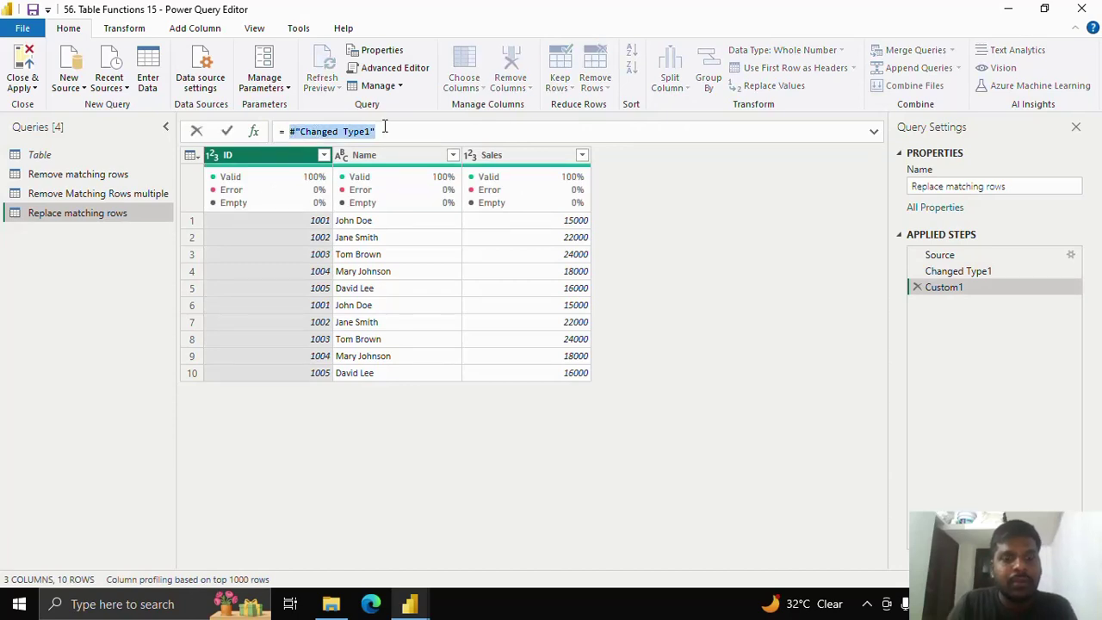
type("Table.")
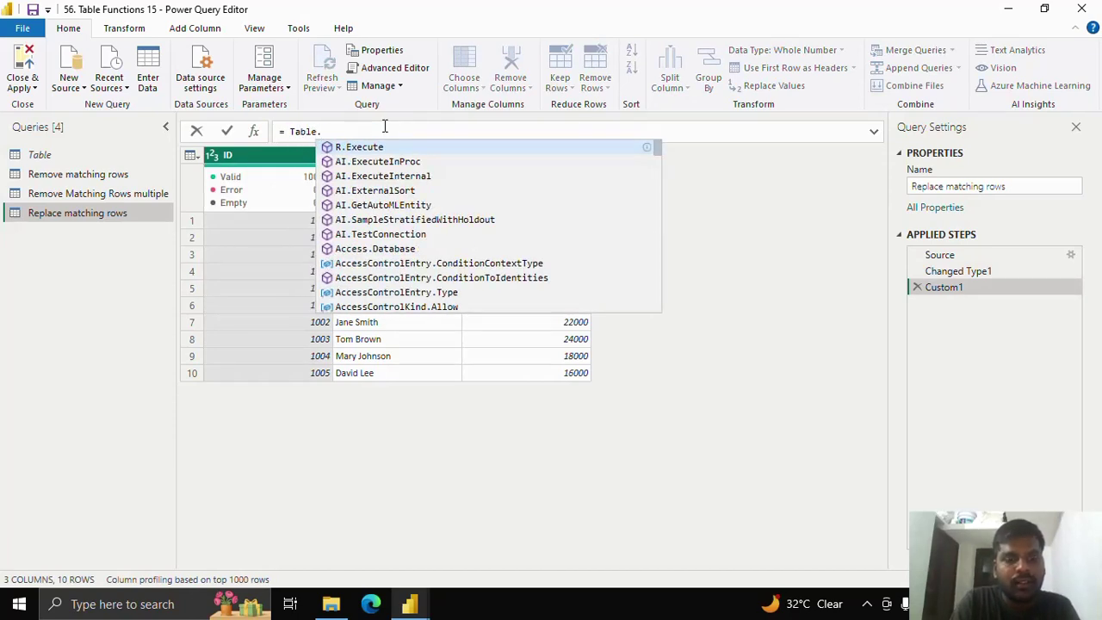
type("Replac")
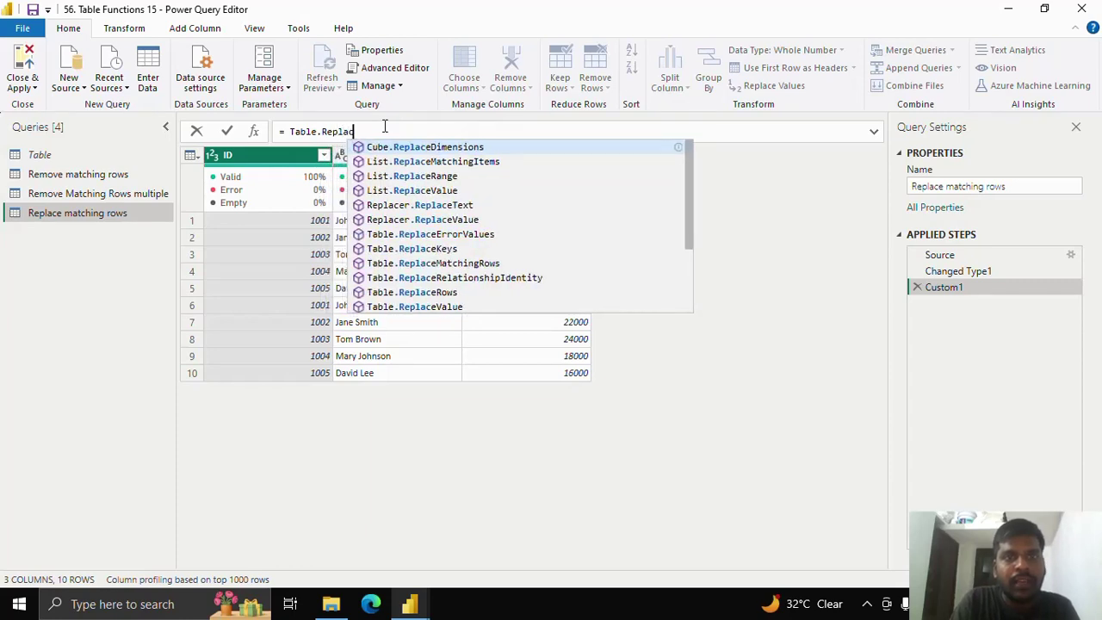
type("eMat")
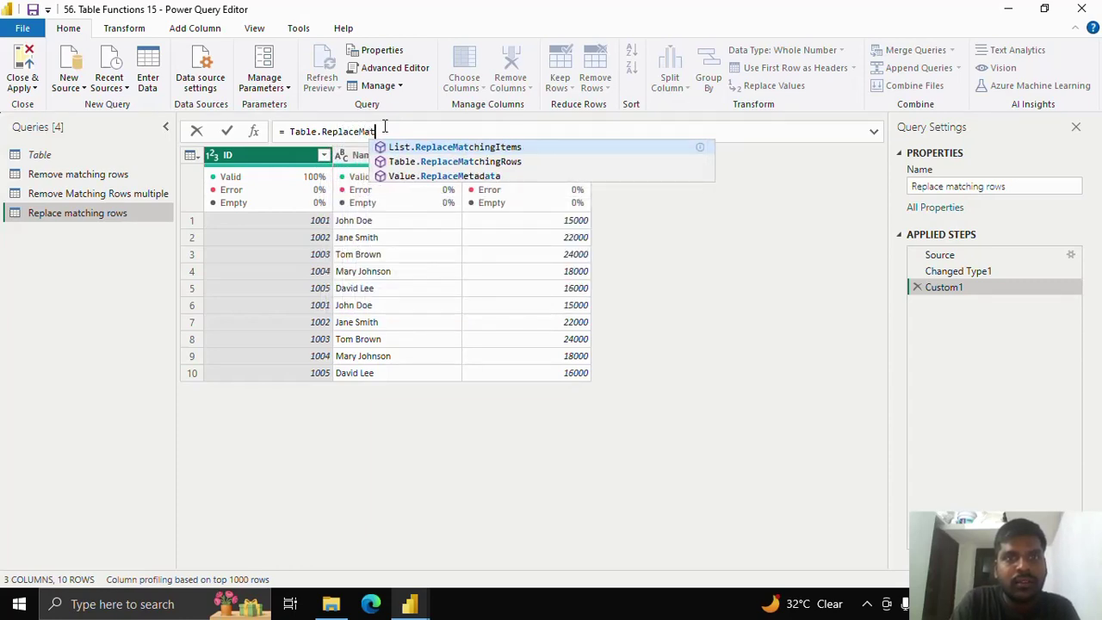
type("chingRows")
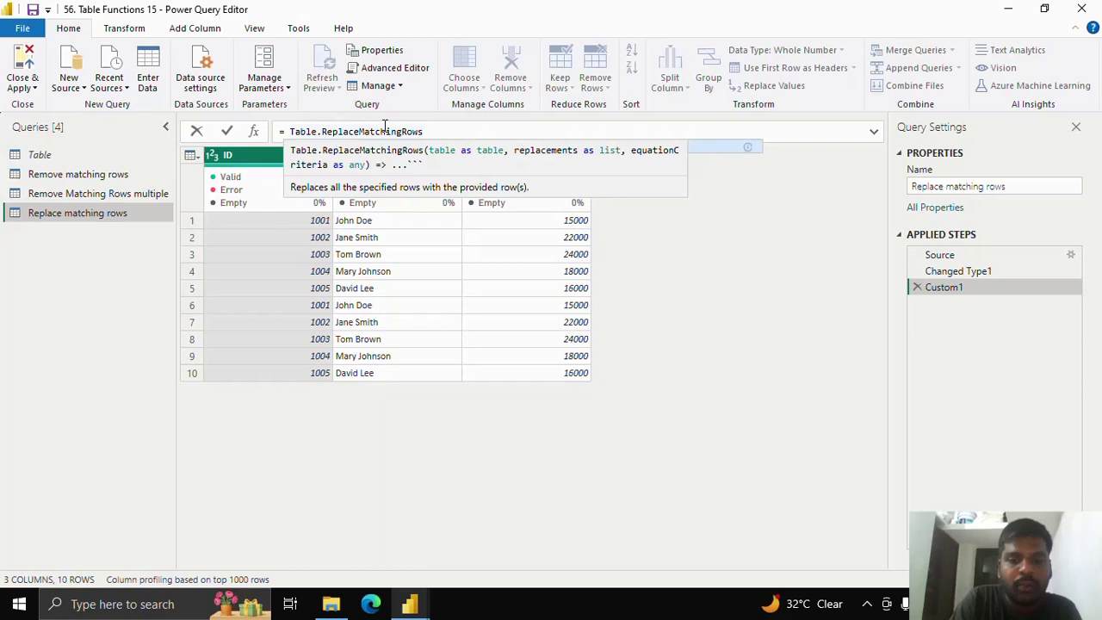
type("(")
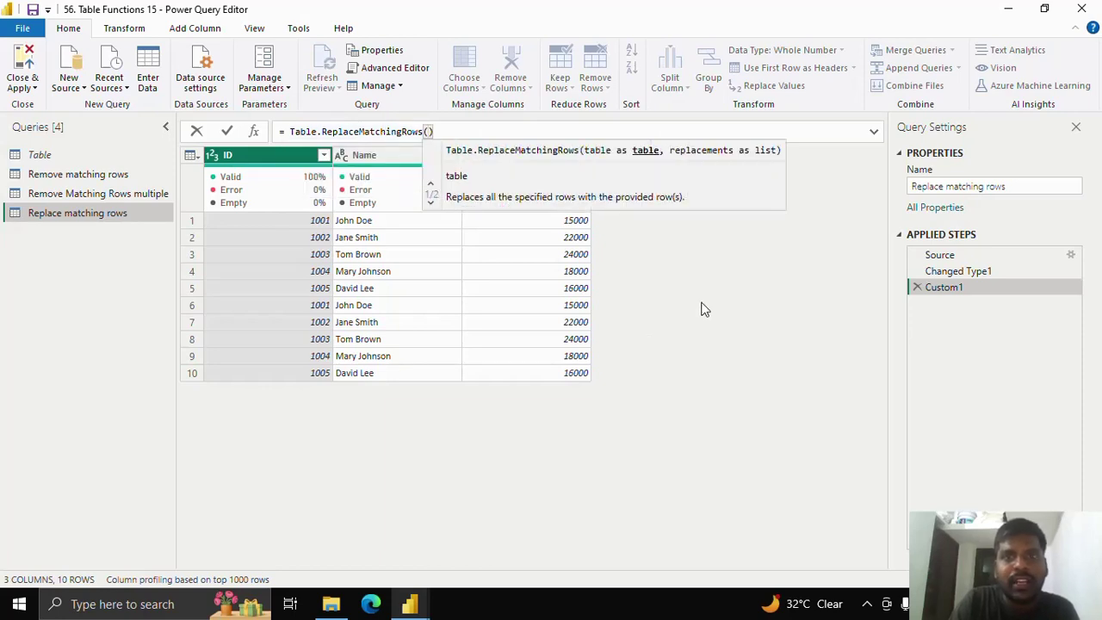
type("#")
key("Tab")
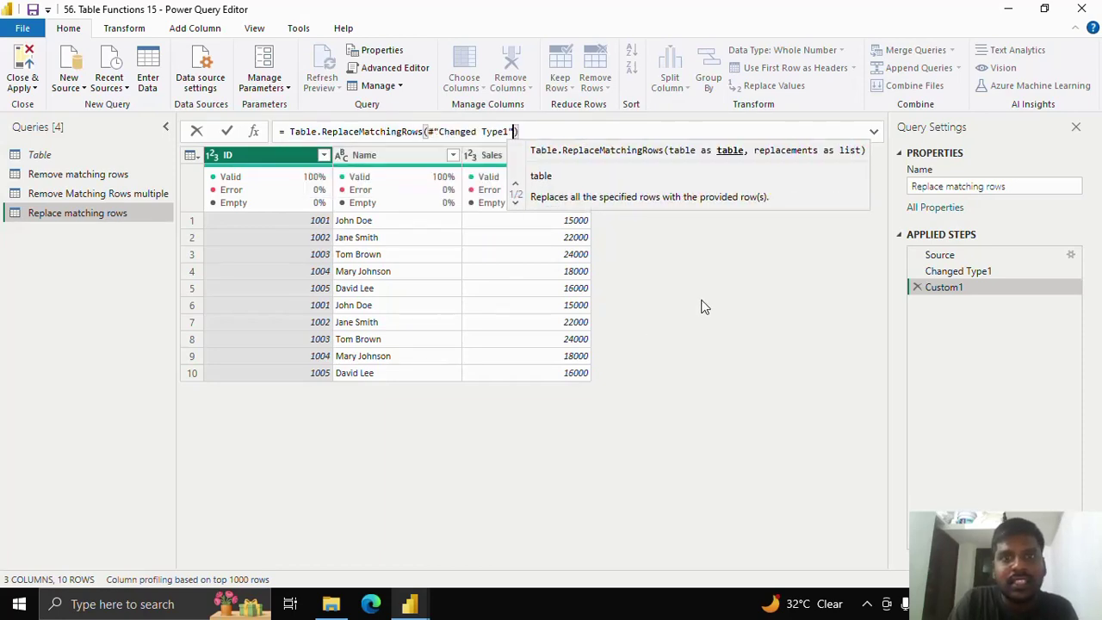
Enter the first record [ID = 1005, Name = "David Lee", Sales = 16000] in the replacements list.
type(",")
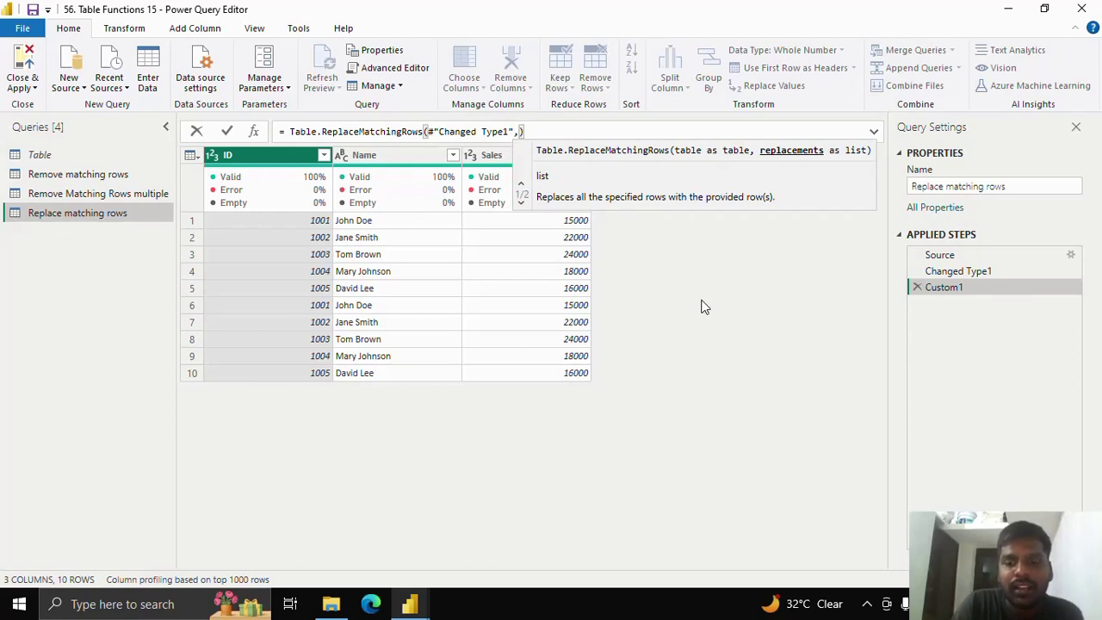
type("{")
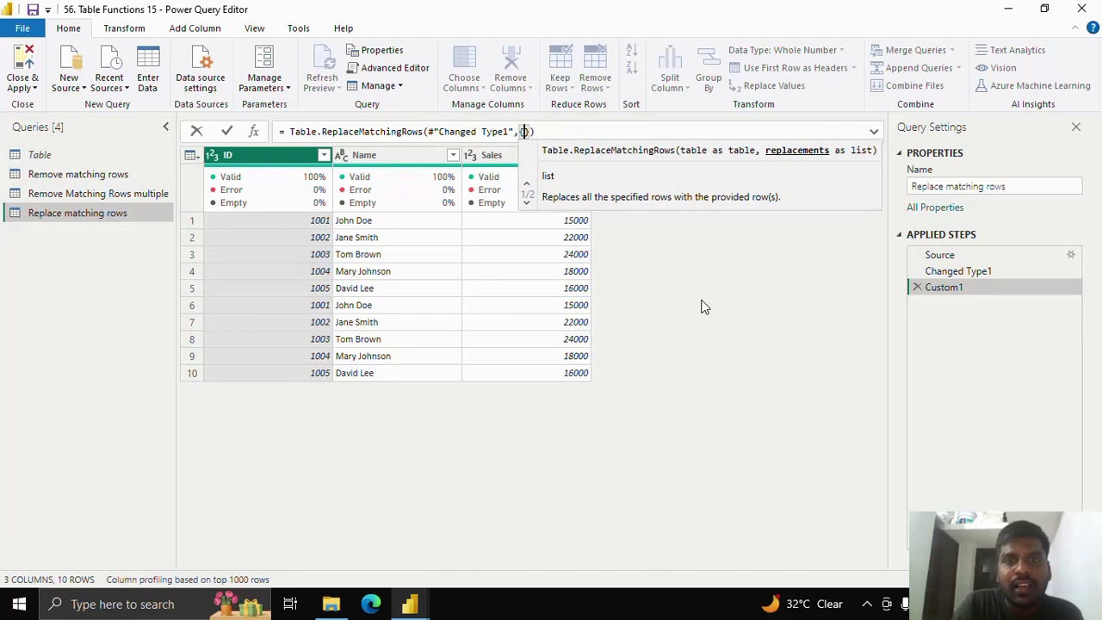
type("[")
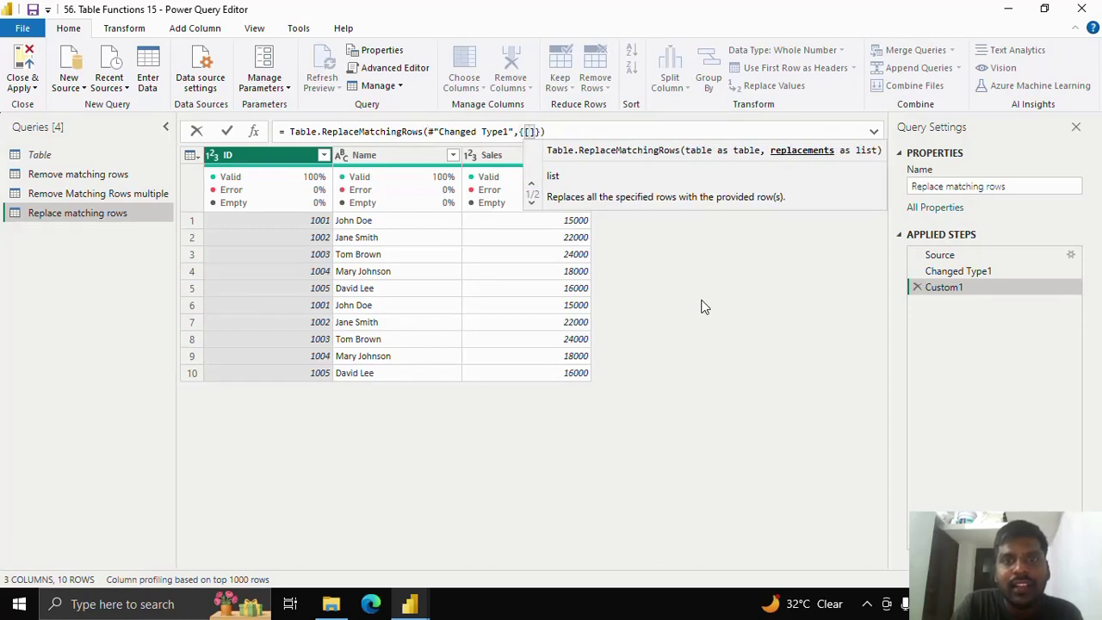
type("ID")
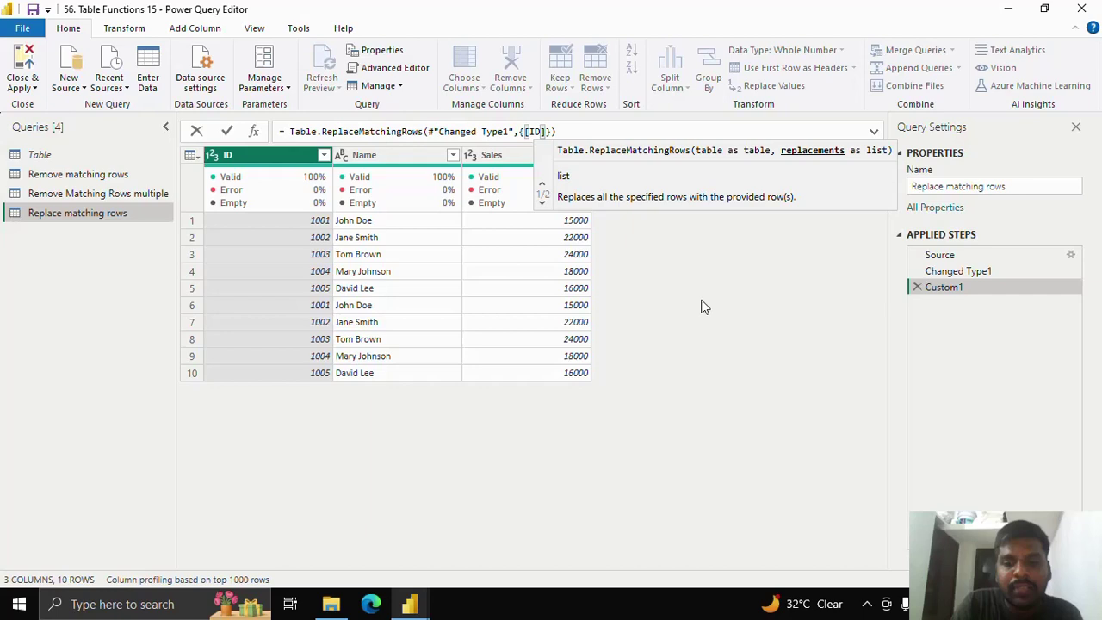
type(" = ")
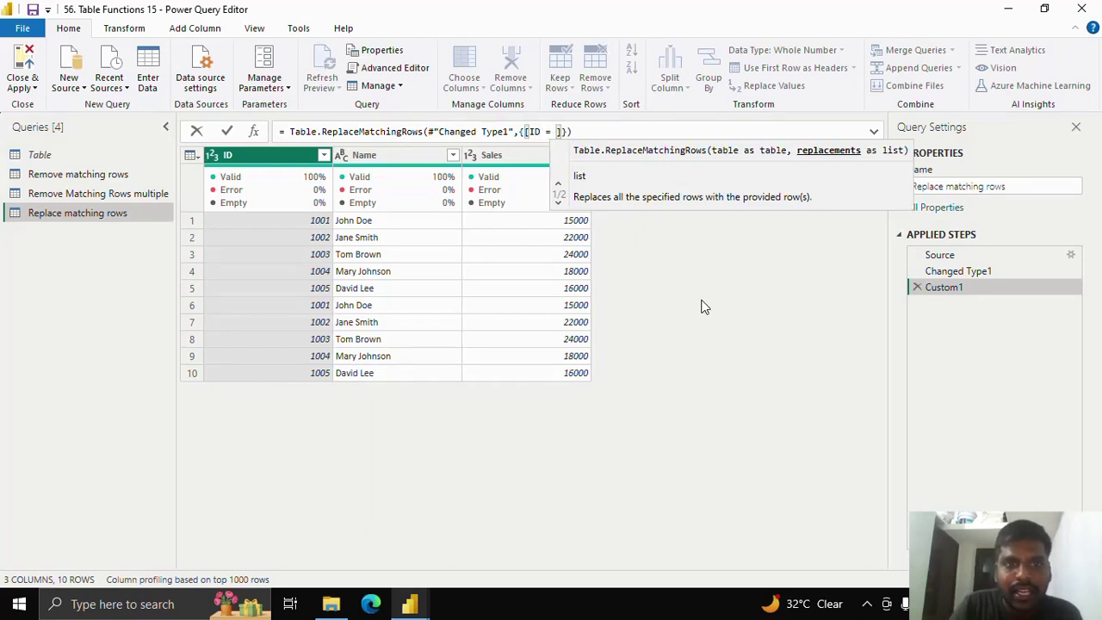
type("1005")
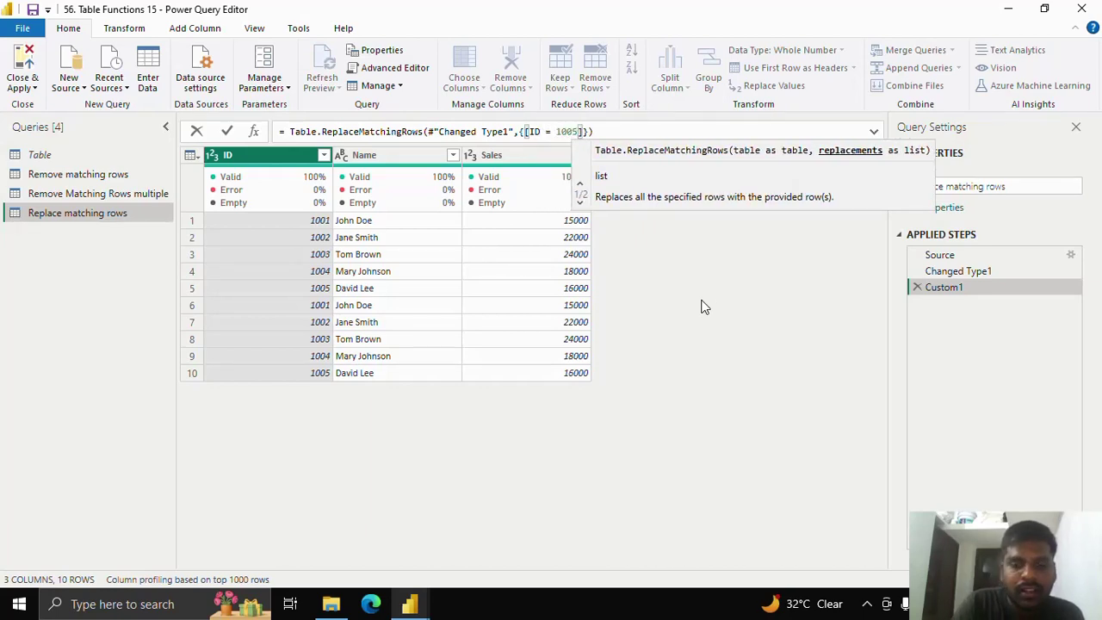
type(",Name =")
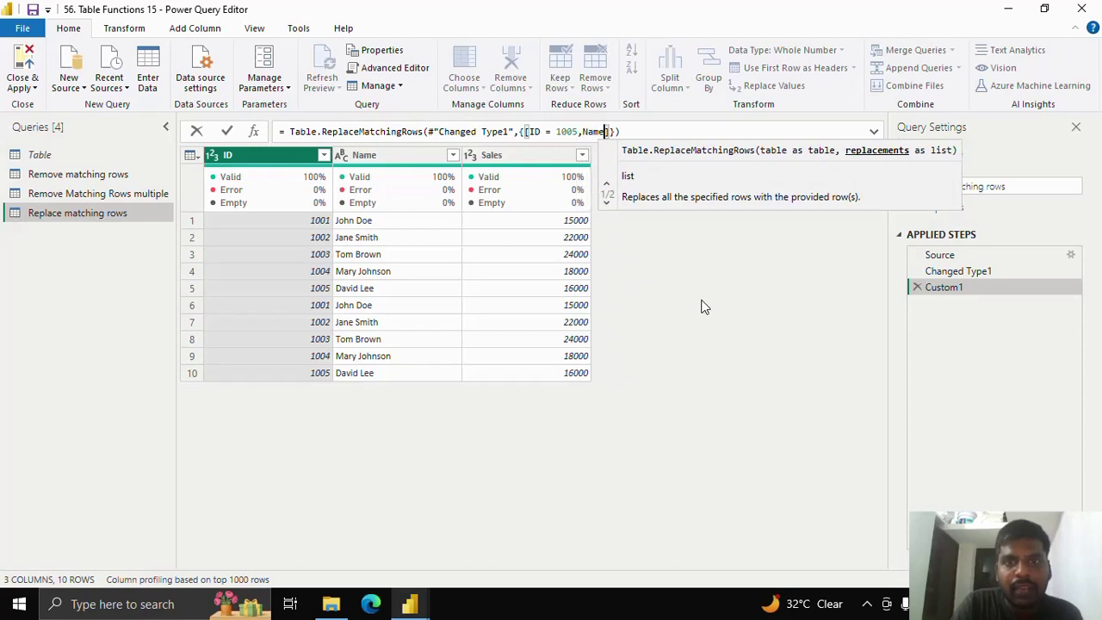
type(" \"David ")
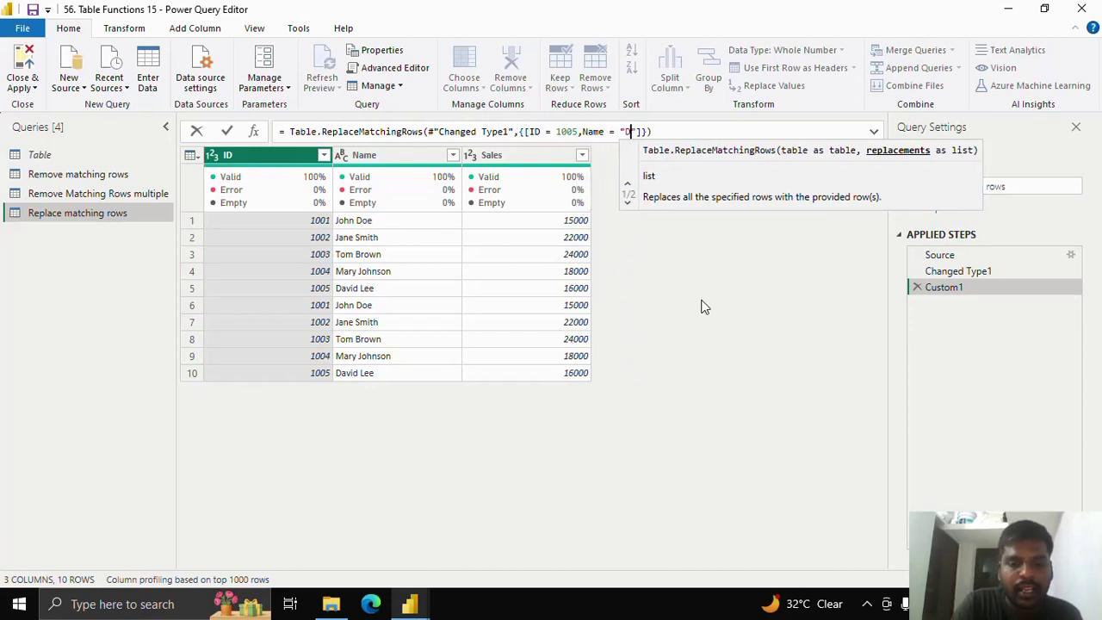
type("Lee\"")
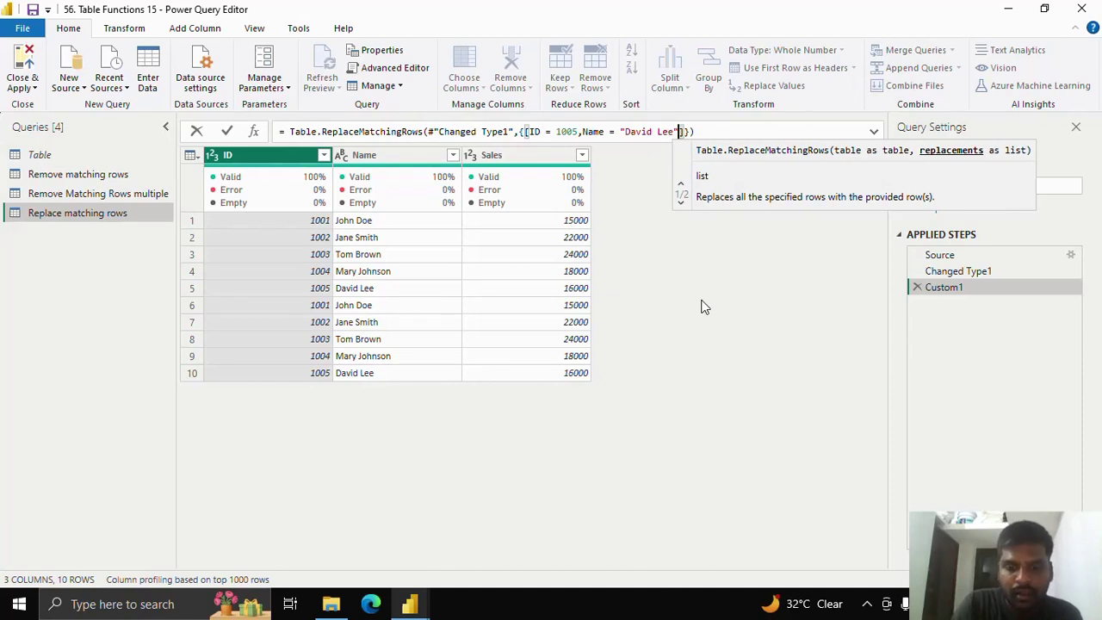
type(",")
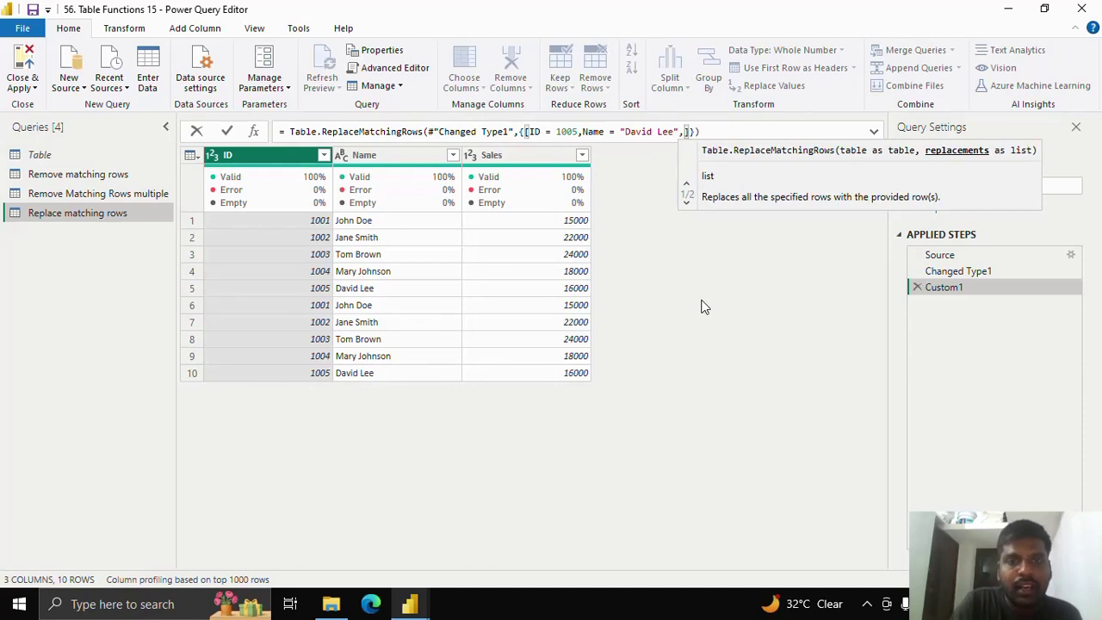
type("Sales =")
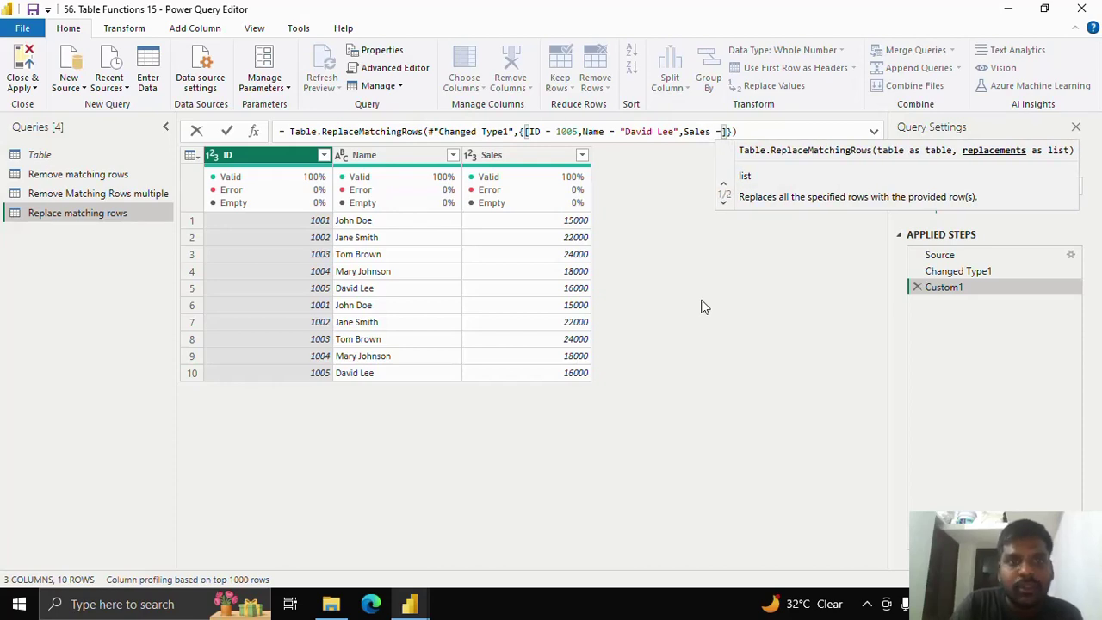
type("16000")
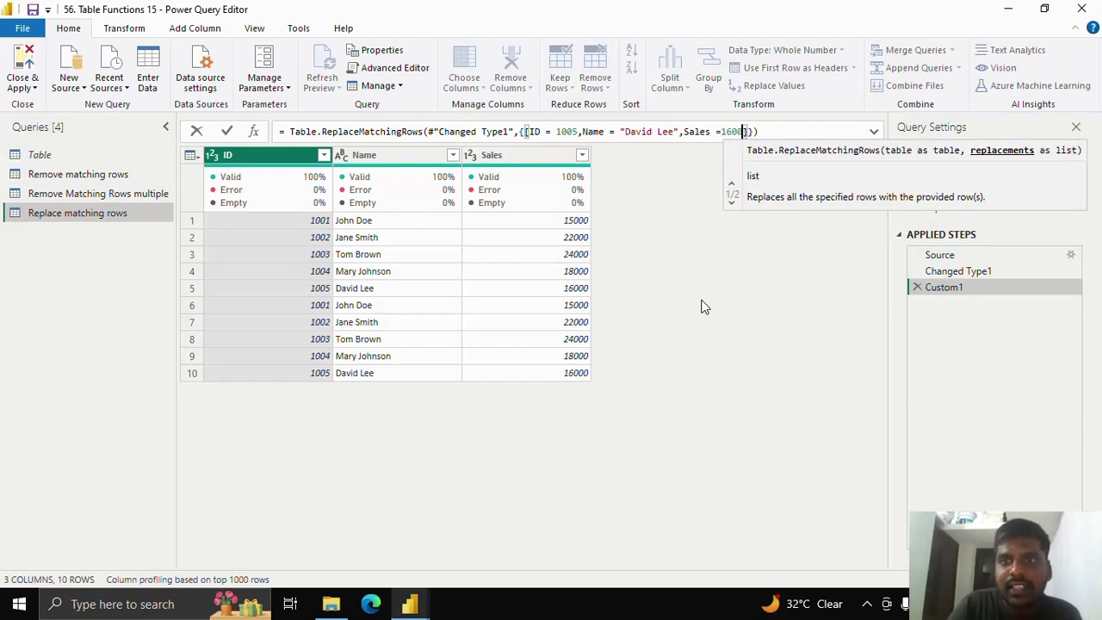
Duplicate the ID 1005 David Lee record and lay the records out on separate lines.
left_click(752, 131)
left_click_drag(751, 131, 523, 132)
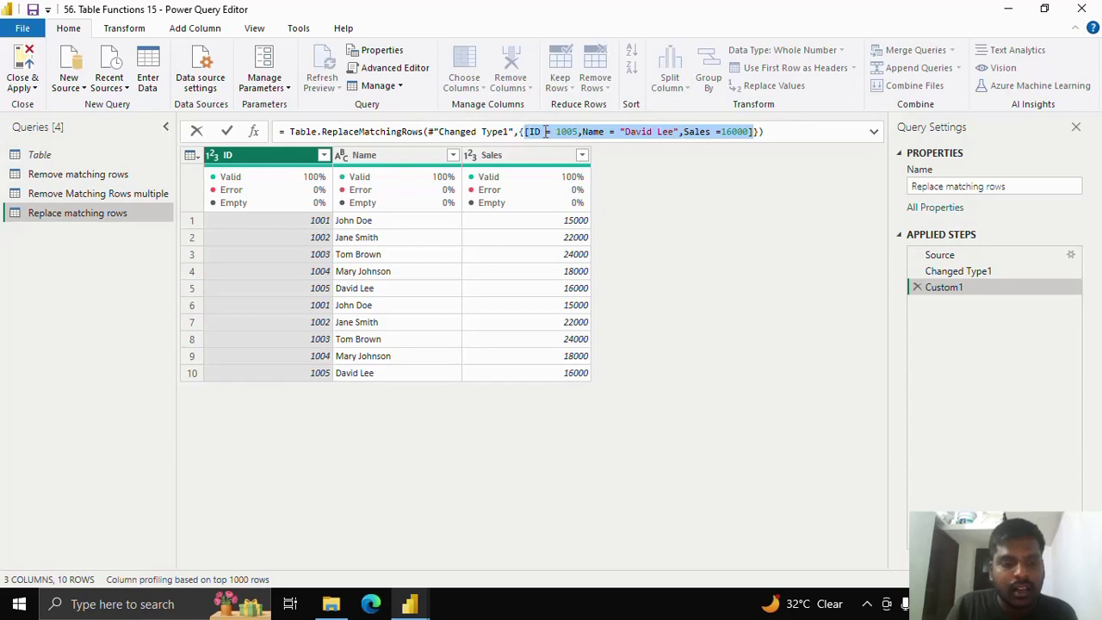
left_click(767, 129)
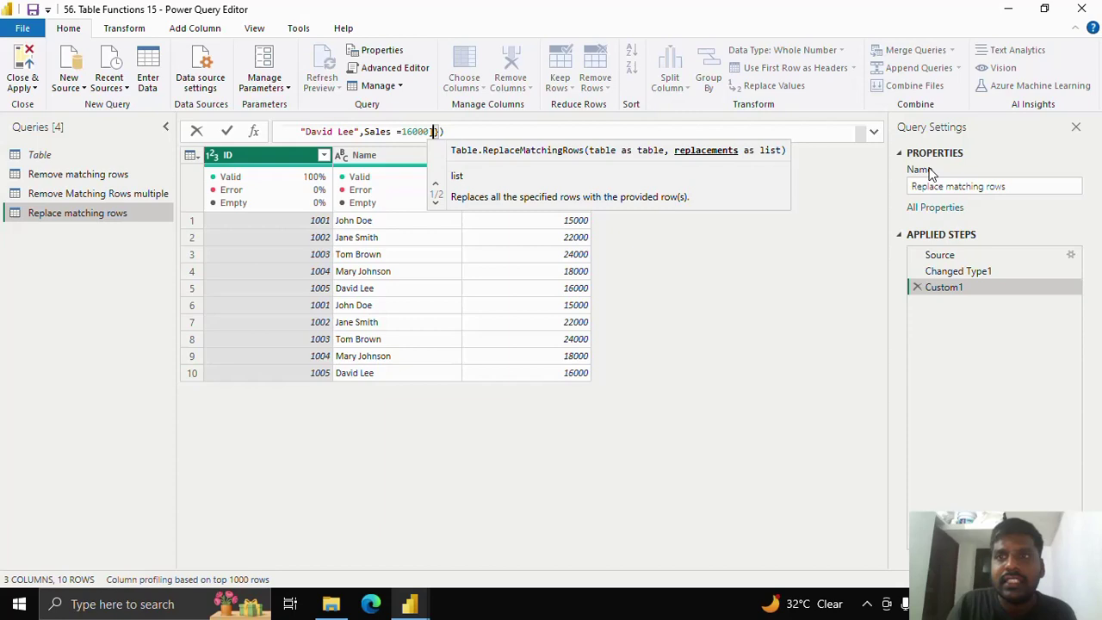
left_click(873, 132)
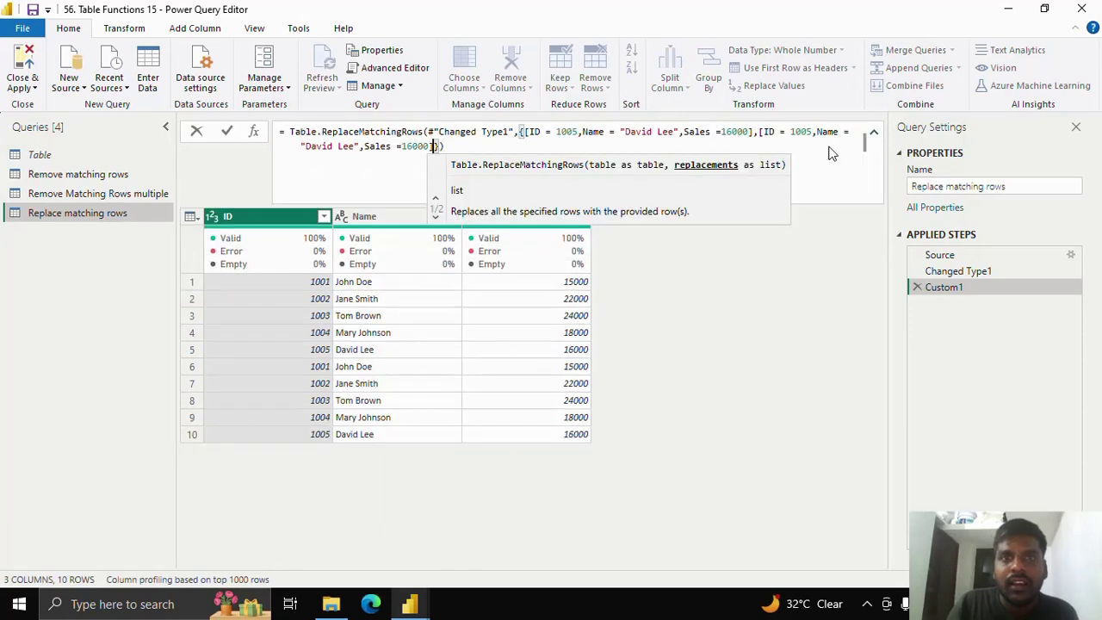
left_click(757, 132)
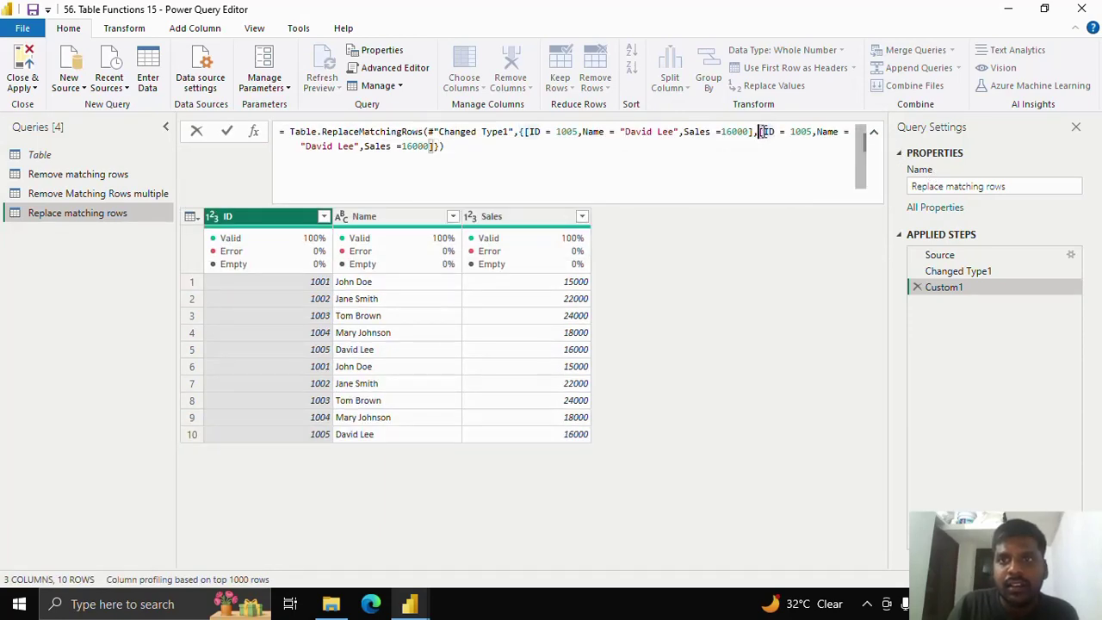
left_click(520, 131)
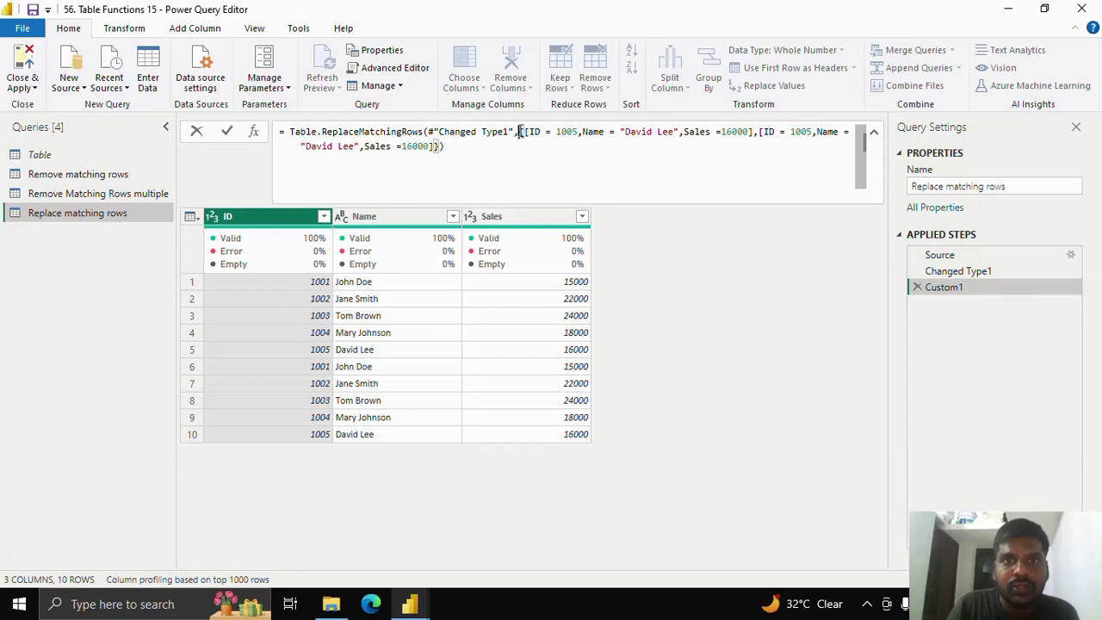
key("shift+Return")
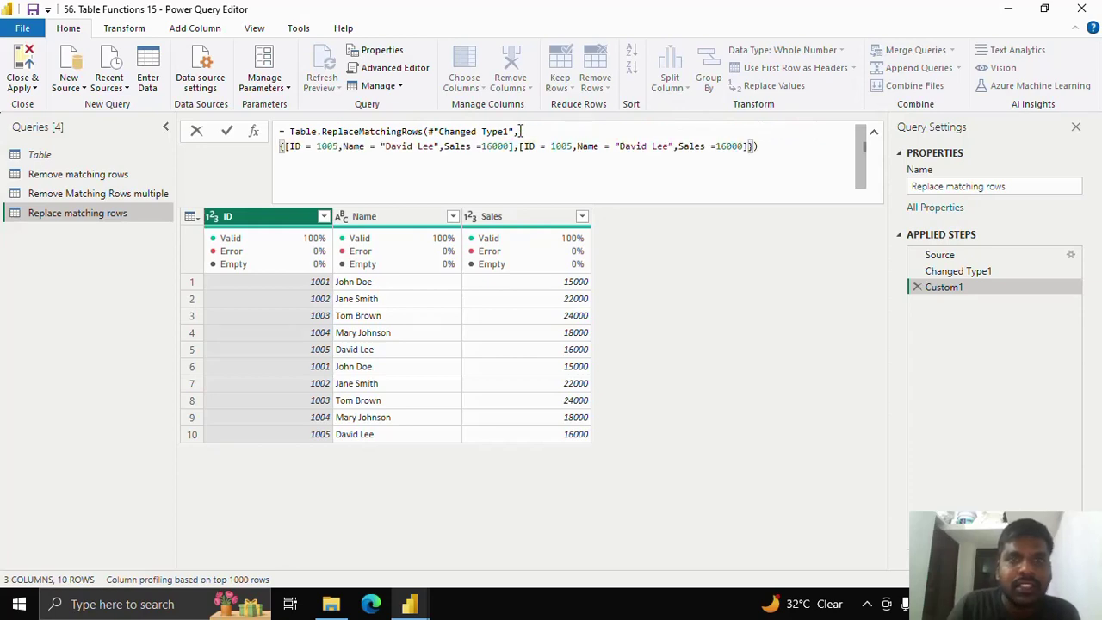
left_click(519, 146)
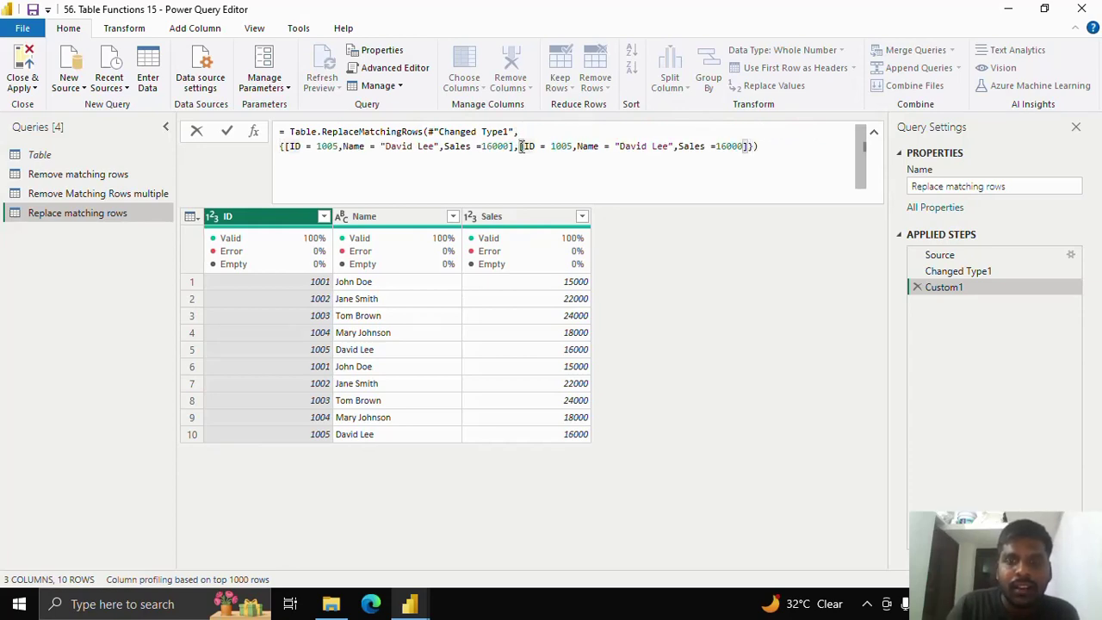
key("shift+Return")
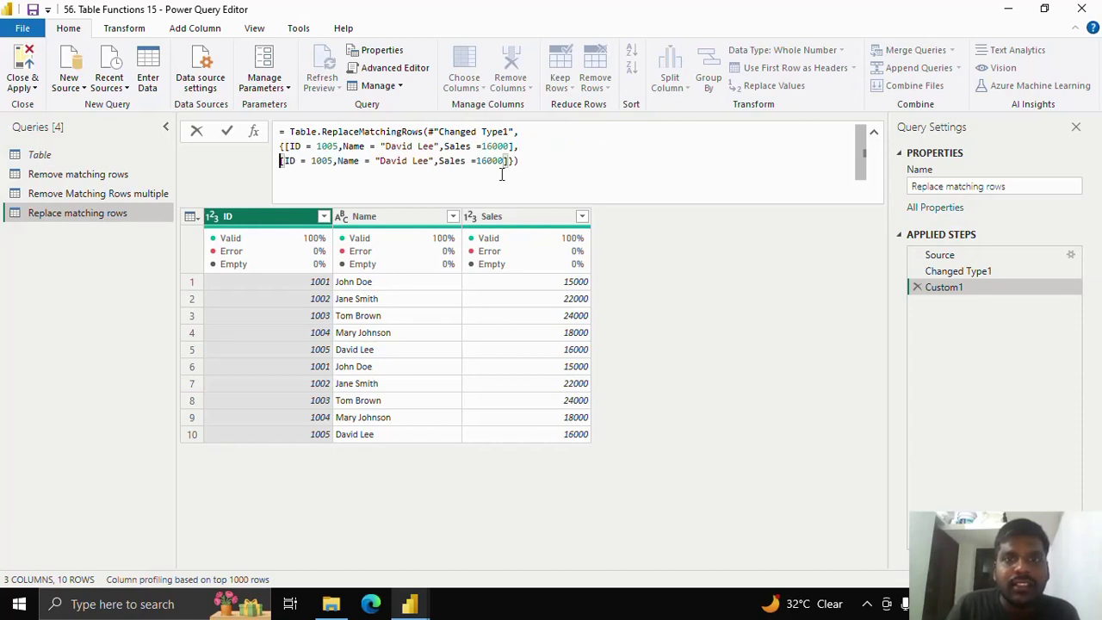
left_click(514, 162)
key("shift+Return")
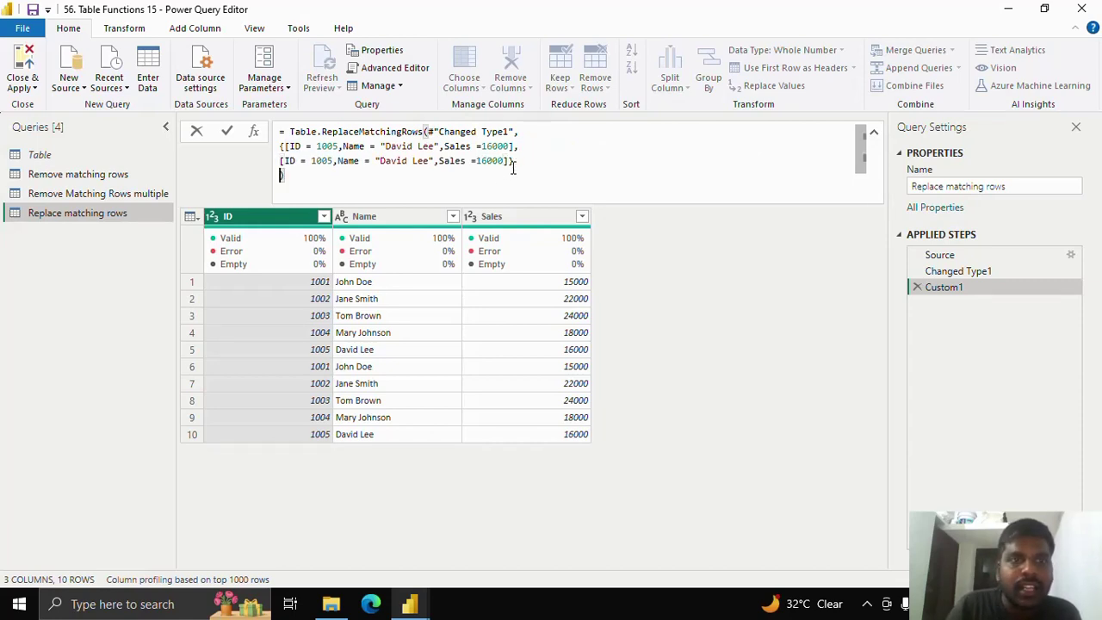
left_click(284, 146)
left_click_drag(291, 146, 519, 163)
left_click(519, 161)
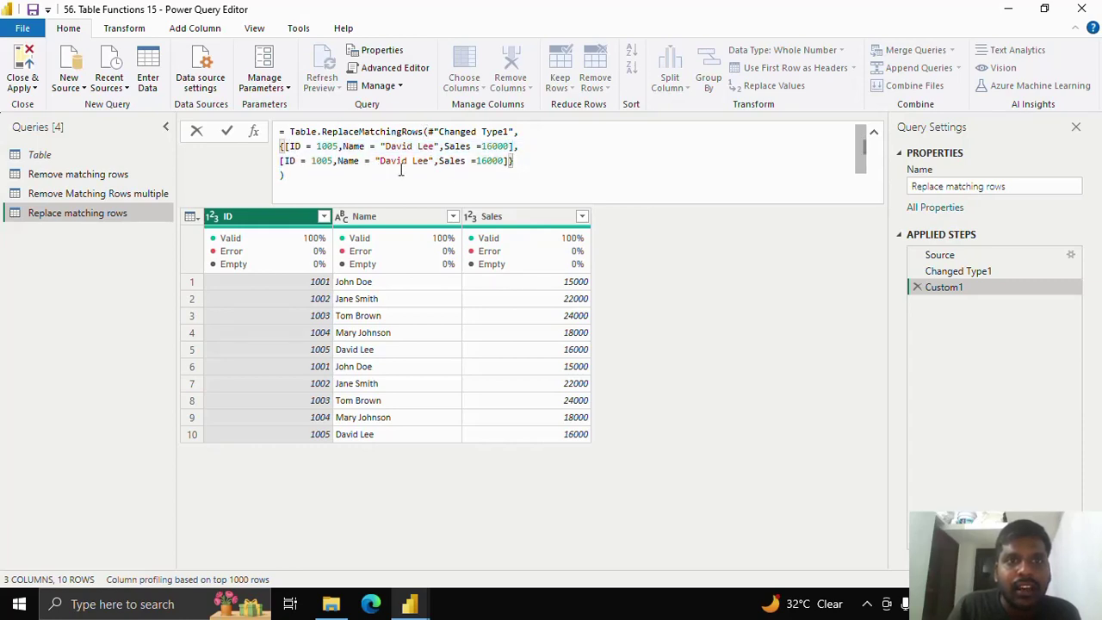
Change the second record's Name to "Tom" and Sales to 10000.
left_click_drag(384, 160, 429, 162)
type("Tom")
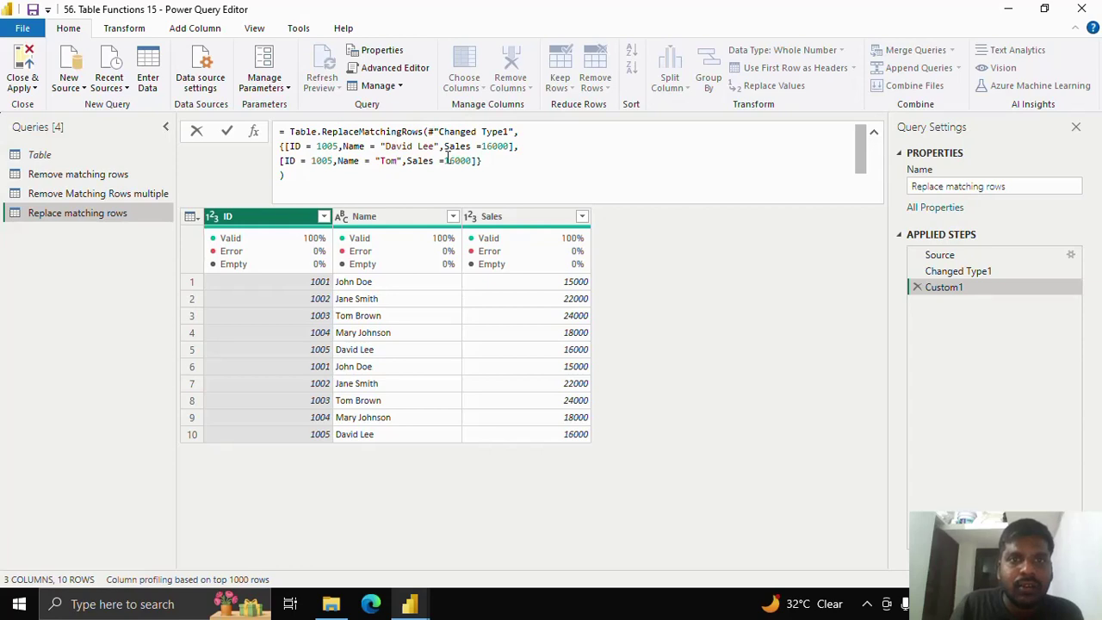
left_click_drag(444, 160, 473, 160)
type("1000")
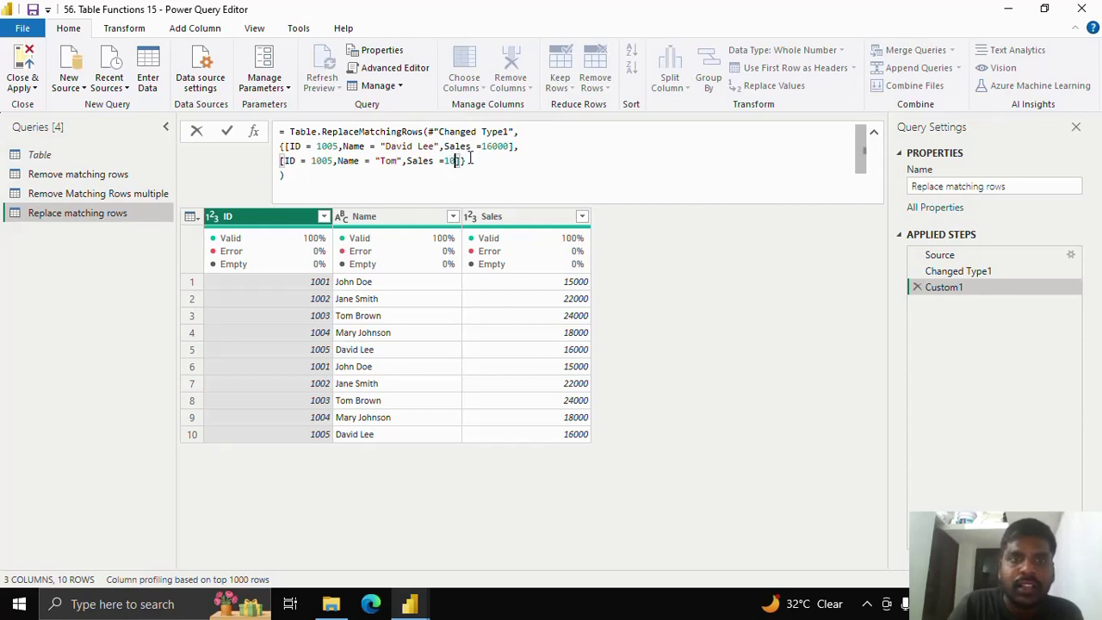
type("0")
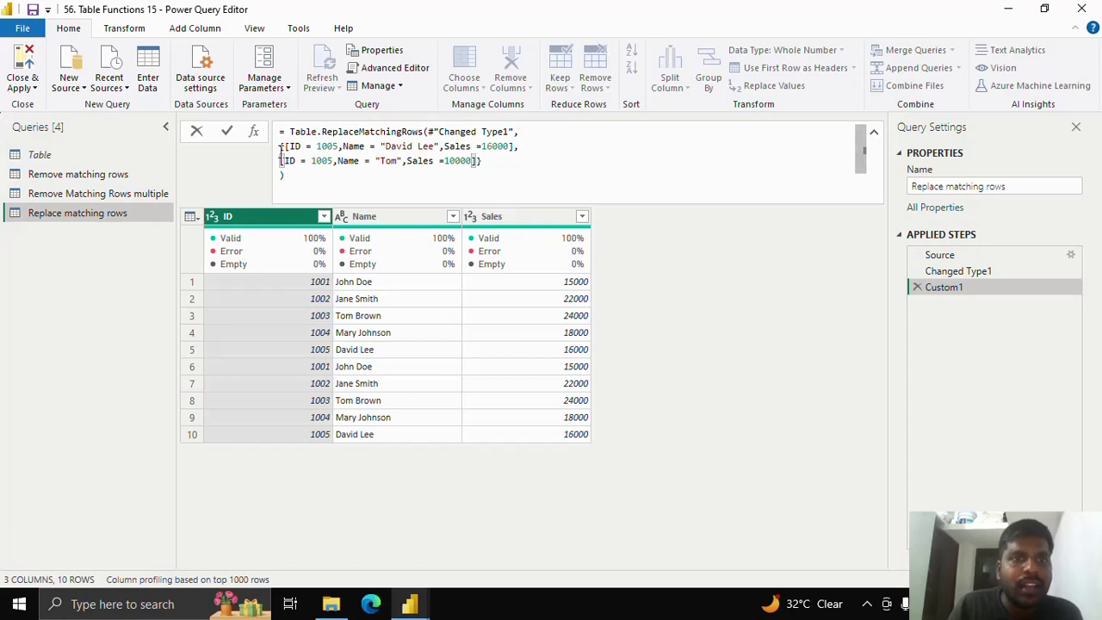
Commit the ReplaceMatchingRows formula, turning both ID 1005 rows into Tom, 10000, and select its text.
left_click(228, 133)
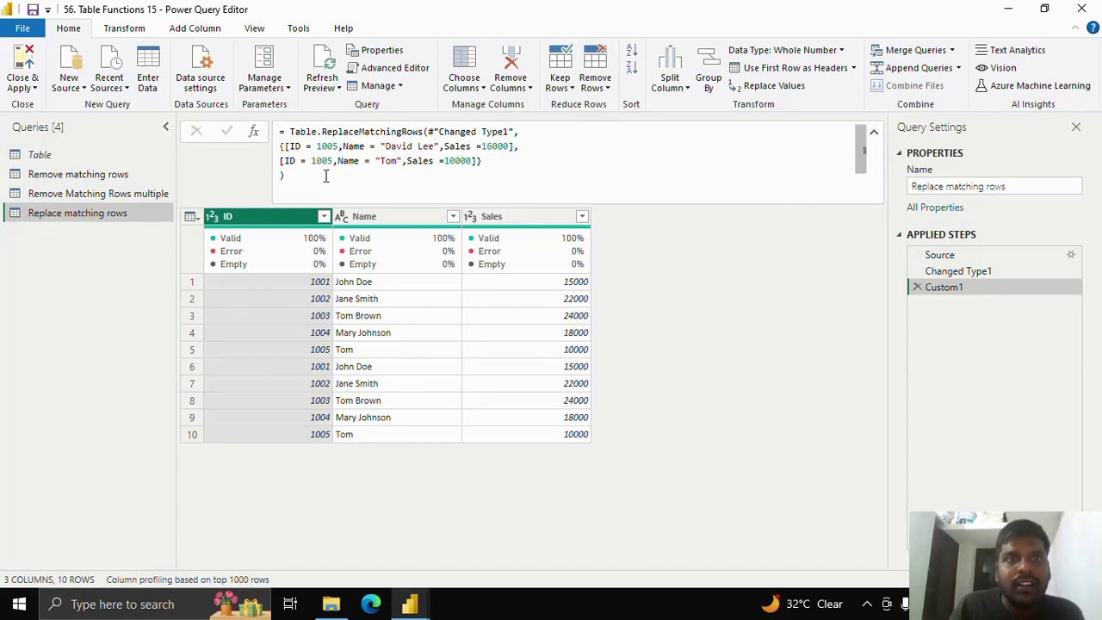
left_click_drag(324, 178, 288, 132)
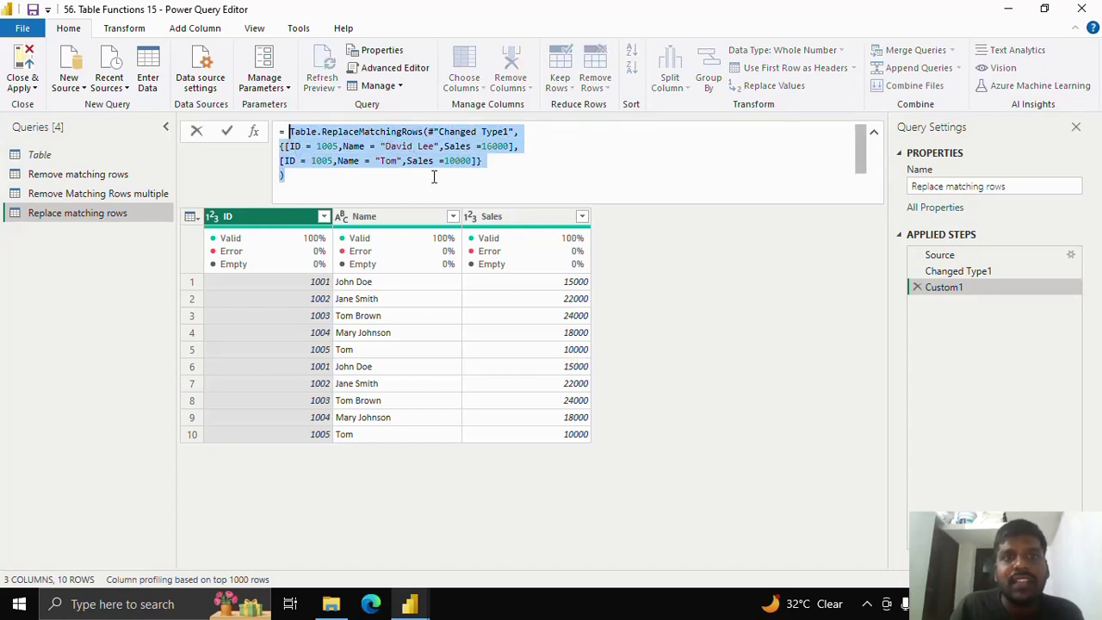